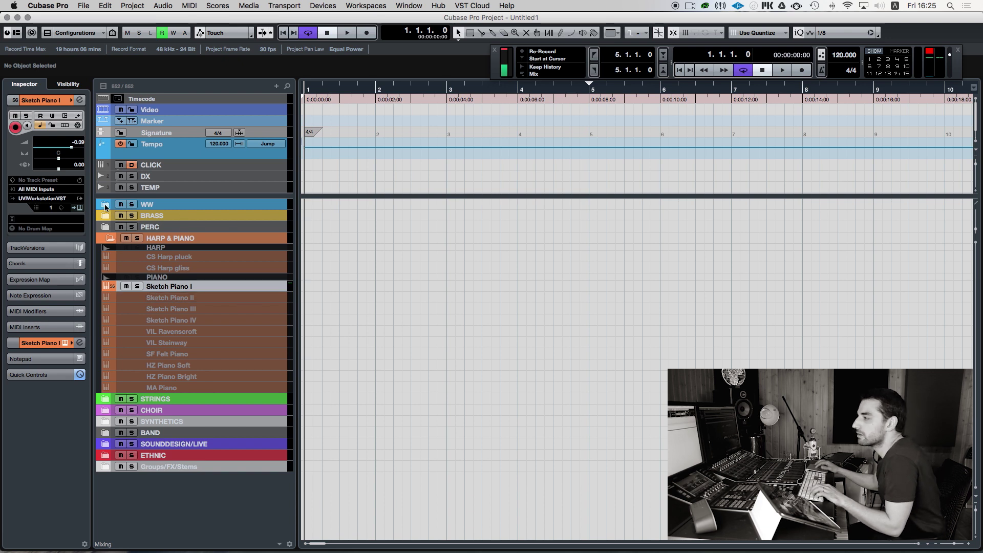
# Step: Expand the WW folder track and select the MA Basoons and MA Contrabasoons tracks in turn under ENSEMBLE
pyautogui.click(156, 206)
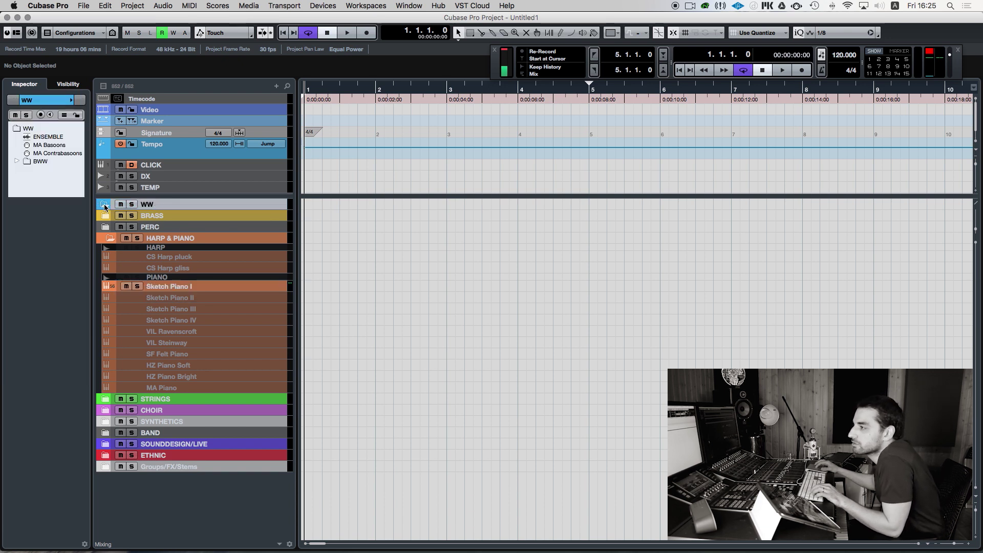
pyautogui.click(104, 206)
pyautogui.doubleClick(155, 204)
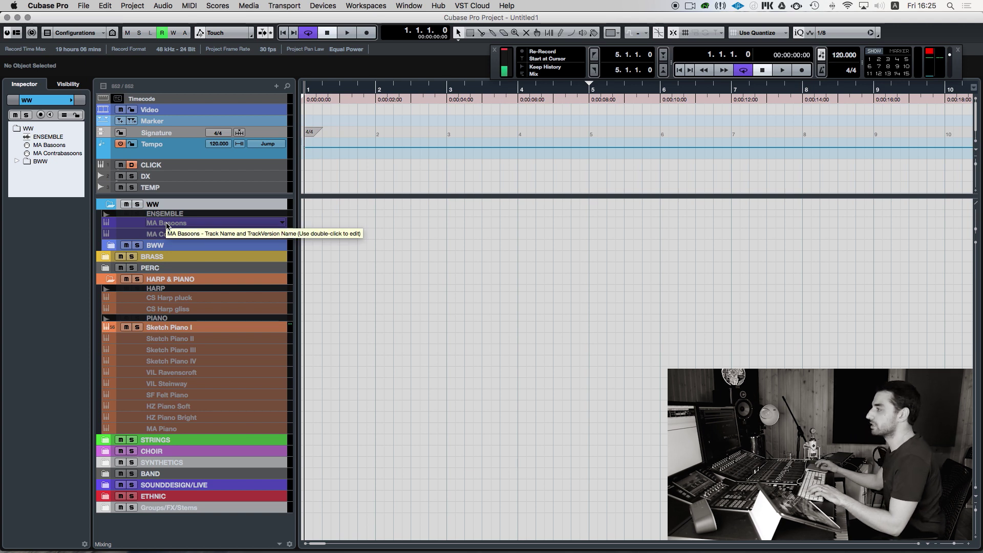
pyautogui.click(167, 224)
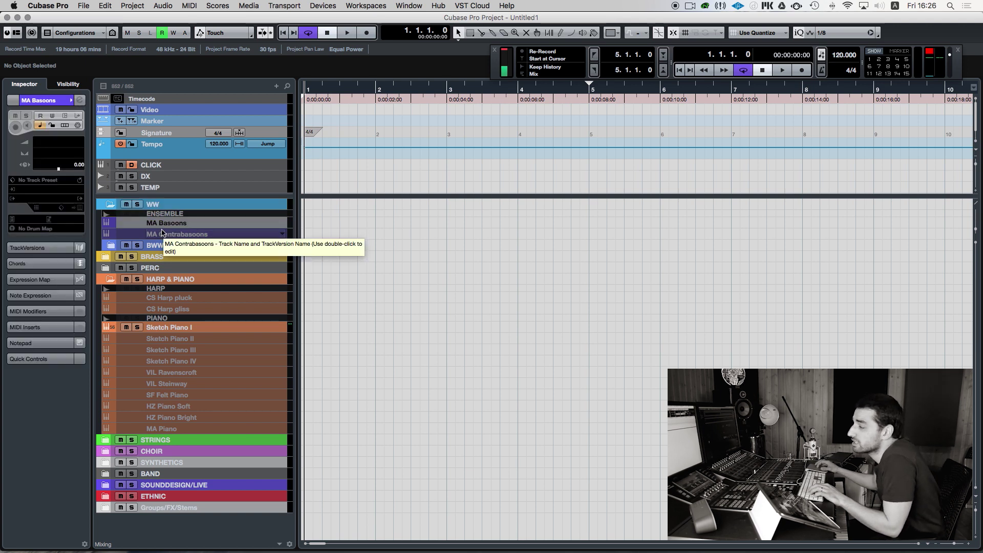
pyautogui.click(164, 234)
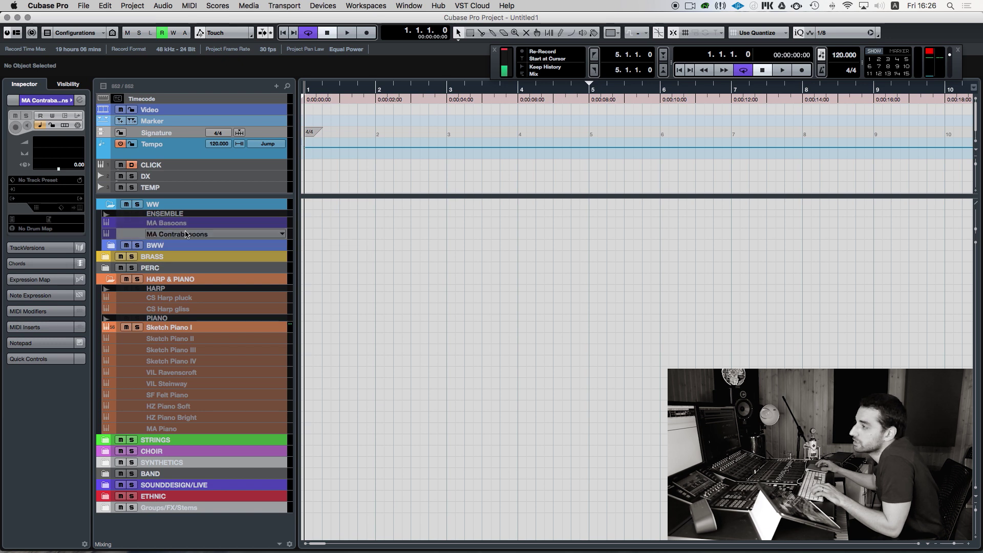
pyautogui.click(243, 228)
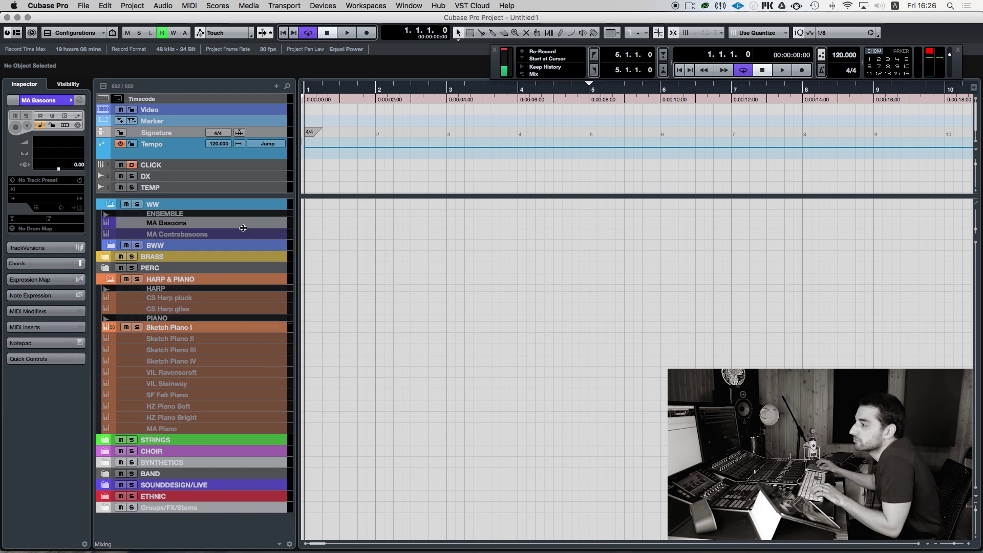
# Step: Expand the BWW subfolder and look through its individual woodwind tracks from PICC to the oboes
pyautogui.click(170, 245)
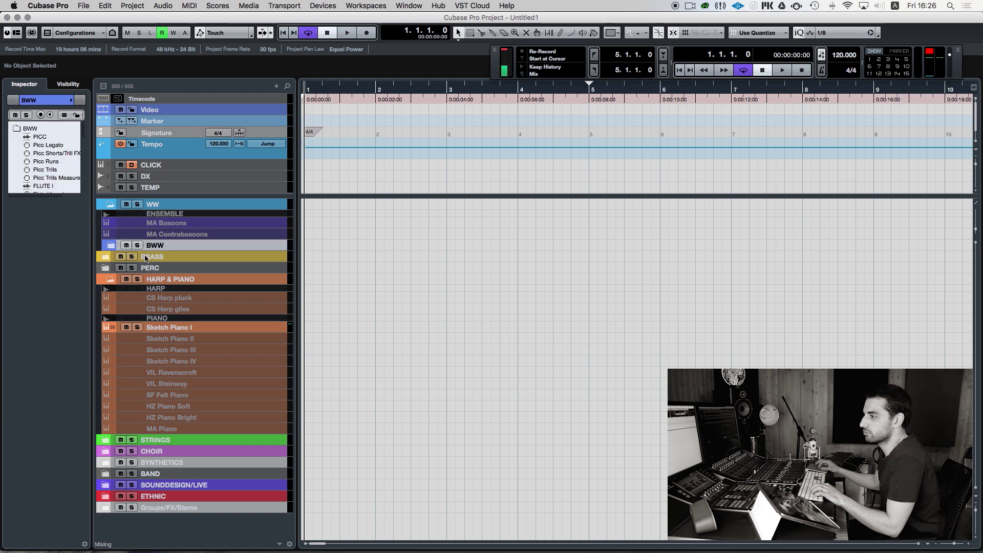
pyautogui.click(112, 246)
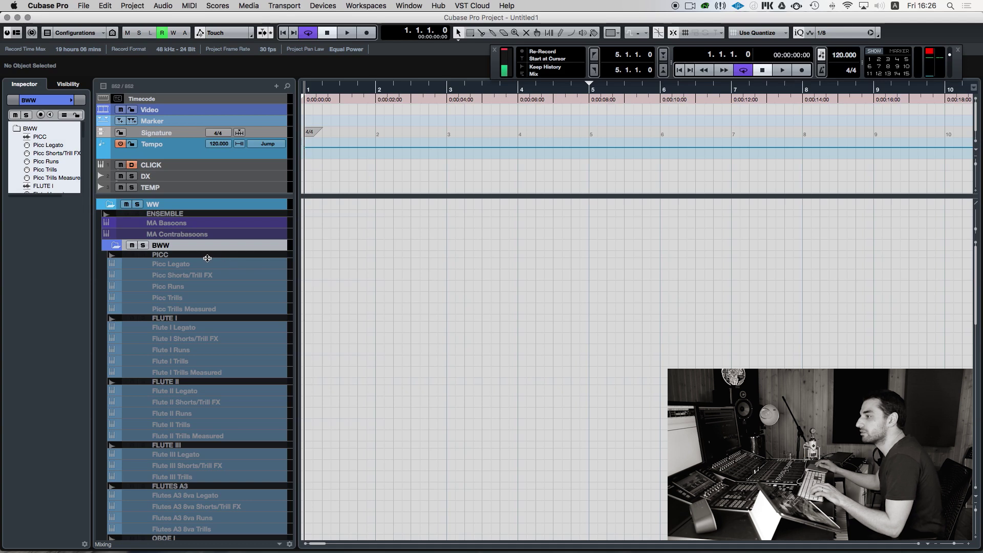
pyautogui.scroll(-10, 207, 258)
pyautogui.scroll(8, 207, 258)
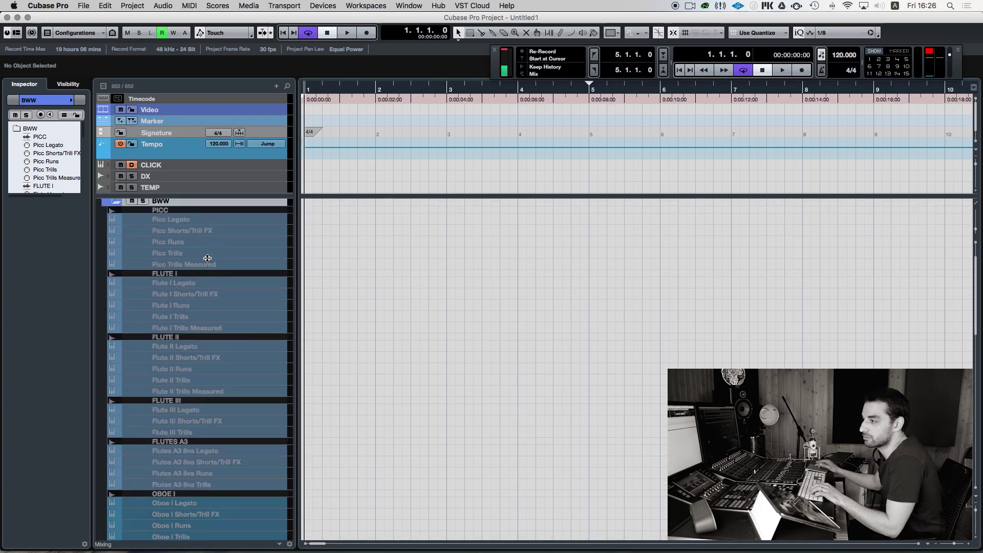
pyautogui.scroll(3, 207, 258)
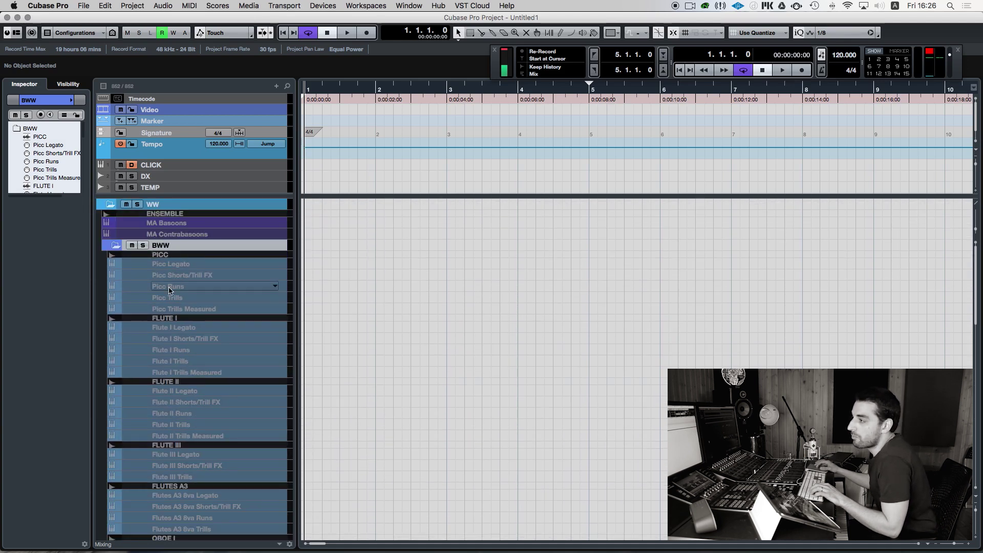
pyautogui.scroll(-10, 176, 297)
pyautogui.scroll(7, 183, 300)
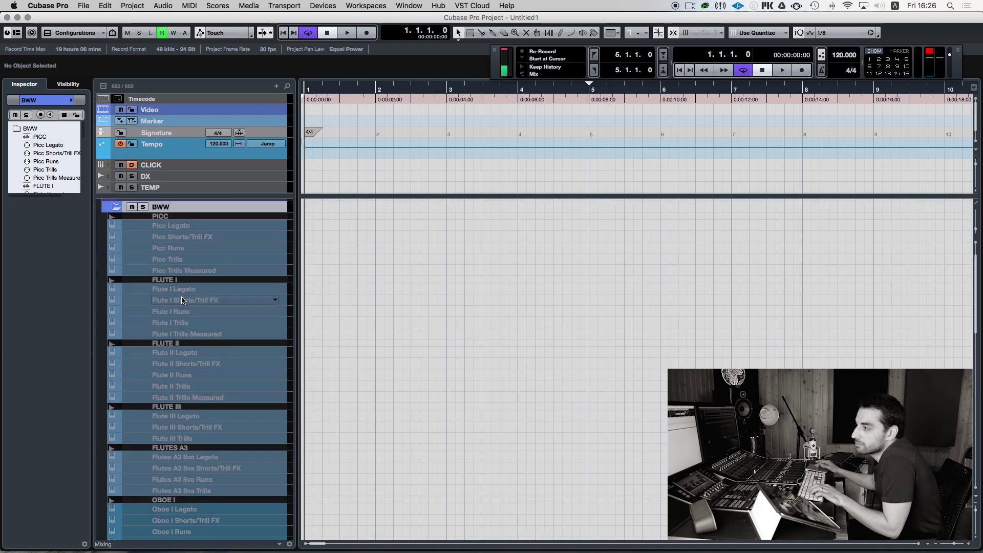
pyautogui.scroll(3, 182, 368)
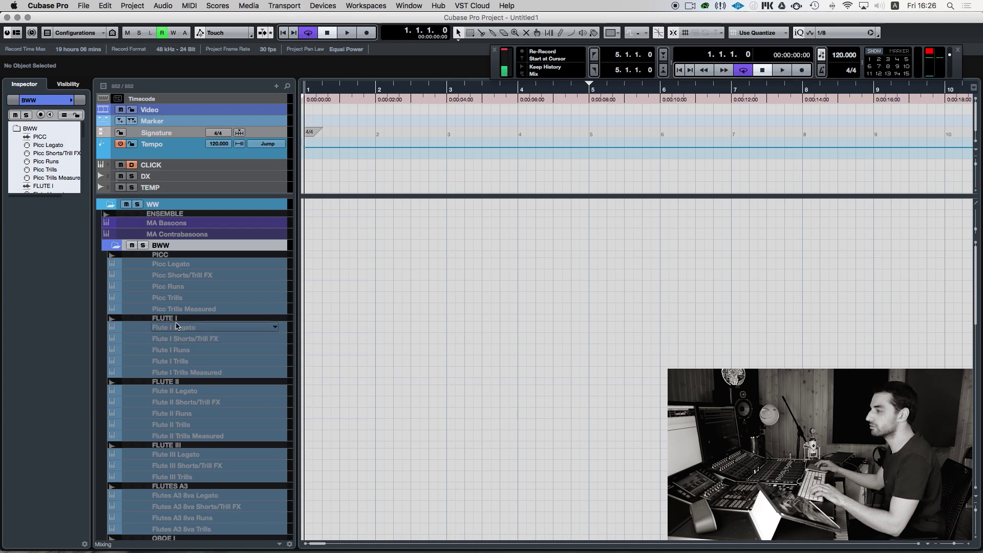
# Step: Enable the disabled Flute I Legato and Flute I Shorts/Trill FX tracks
pyautogui.click(217, 330)
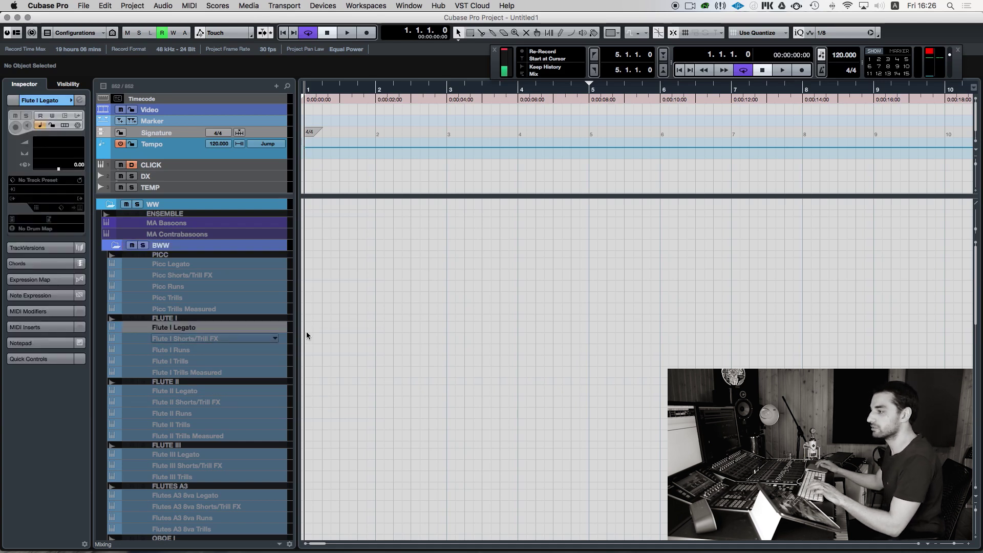
pyautogui.hotkey('shift', 'd')
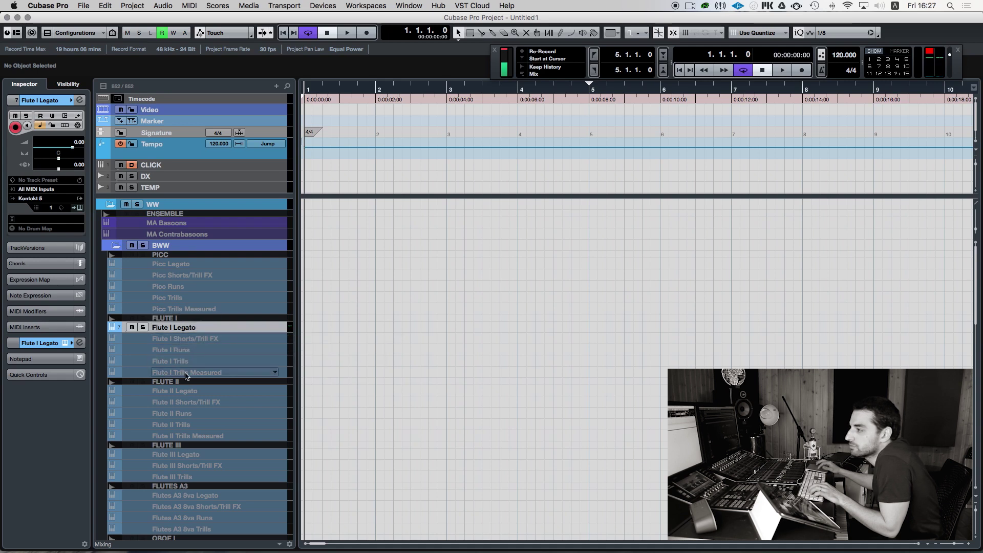
pyautogui.click(175, 338)
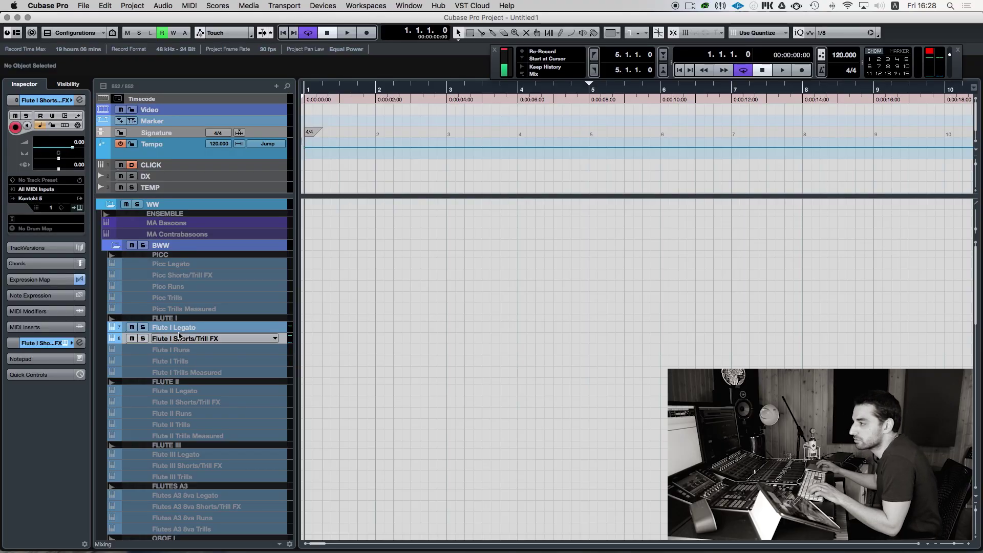
# Step: Disable the Flute I Legato and Flute I Shorts/Trill FX tracks together
pyautogui.keyDown('shift'); pyautogui.click(182, 327); pyautogui.keyUp('shift')
pyautogui.click(182, 328)
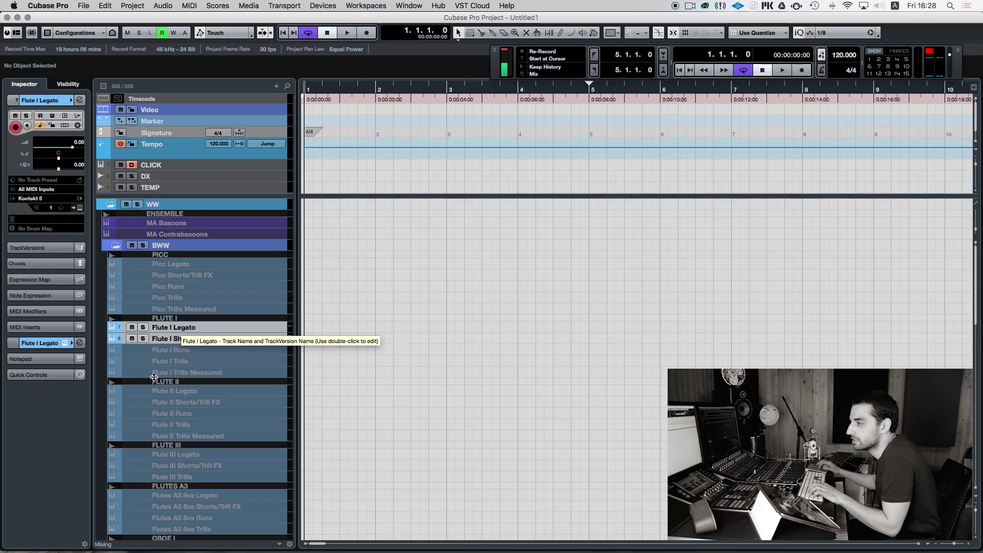
pyautogui.hotkey('shift', 'd')
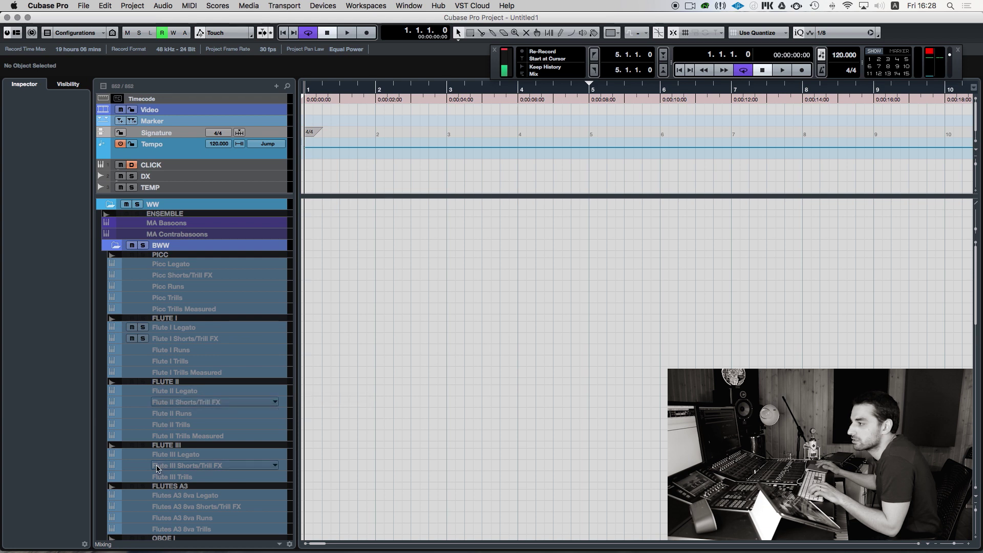
# Step: Enable and disable the Flutes A3 8va Legato and Flutes A3 8va Runs tracks in turn
pyautogui.scroll(-5, 158, 468)
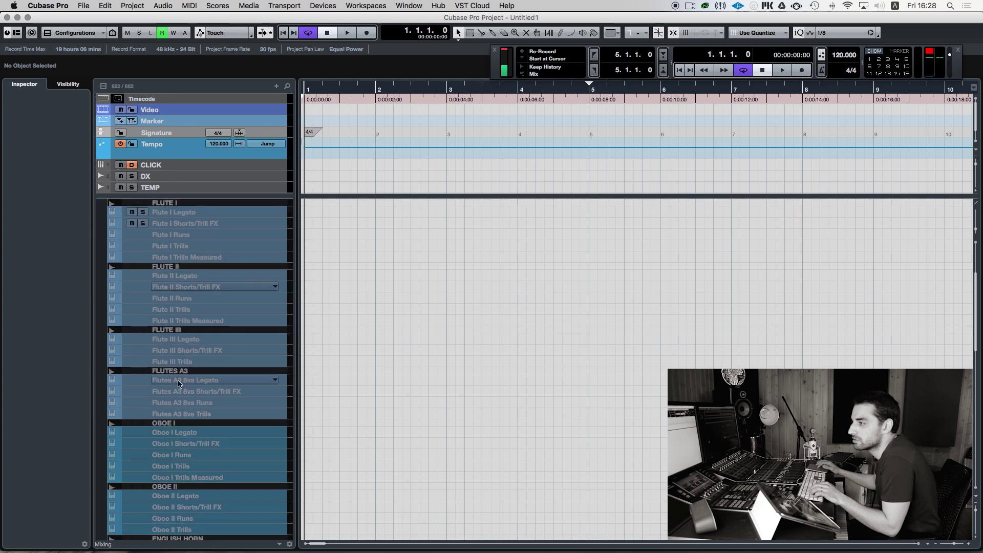
pyautogui.scroll(-3, 184, 381)
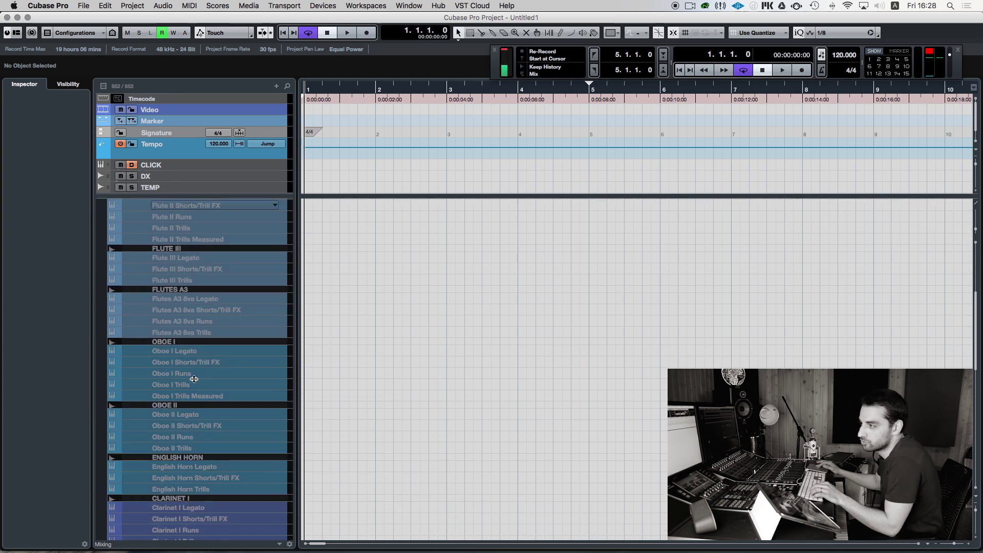
pyautogui.click(185, 301)
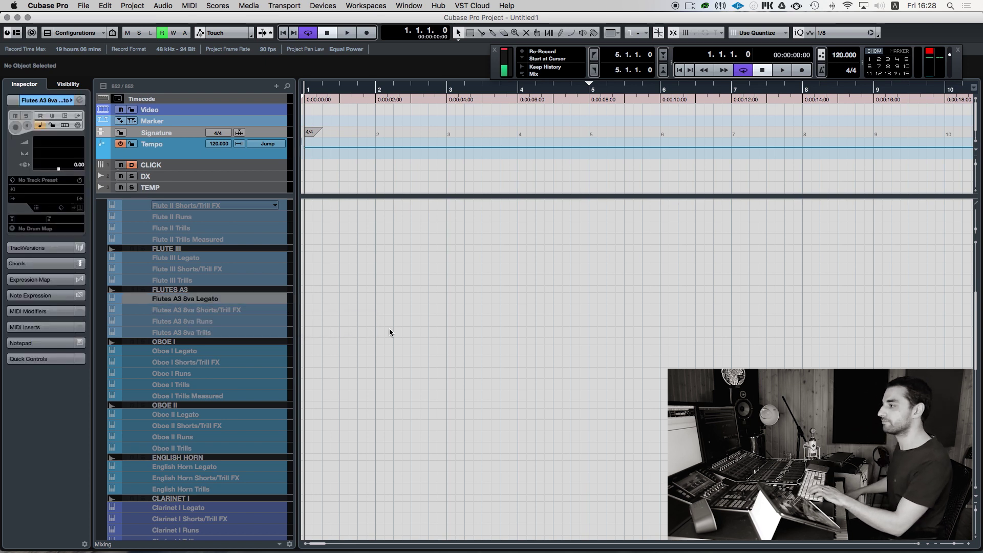
pyautogui.hotkey('shift', 'd')
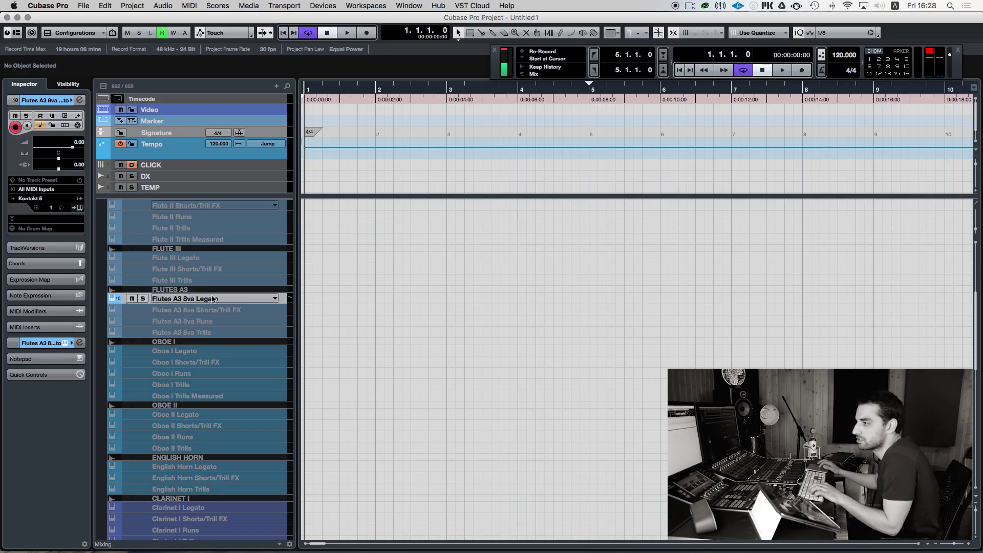
pyautogui.click(203, 324)
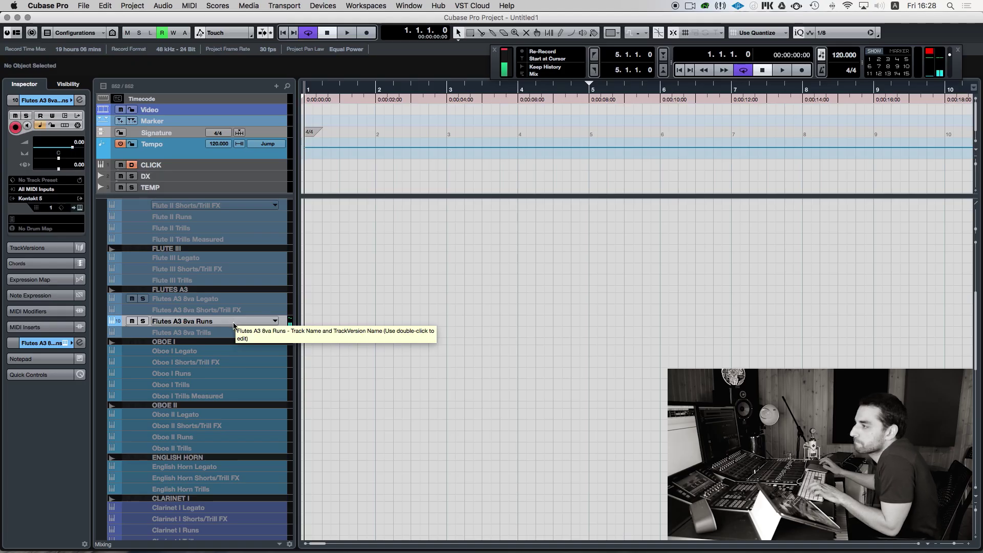
pyautogui.hotkey('shift', 'd')
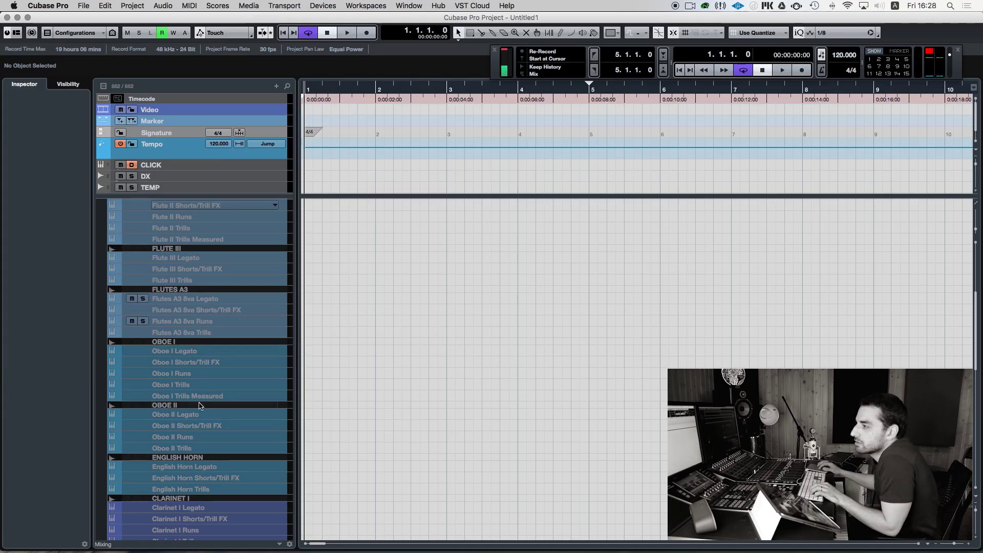
# Step: Enable the Clarinet I Legato track briefly and disable it again
pyautogui.scroll(-8, 199, 406)
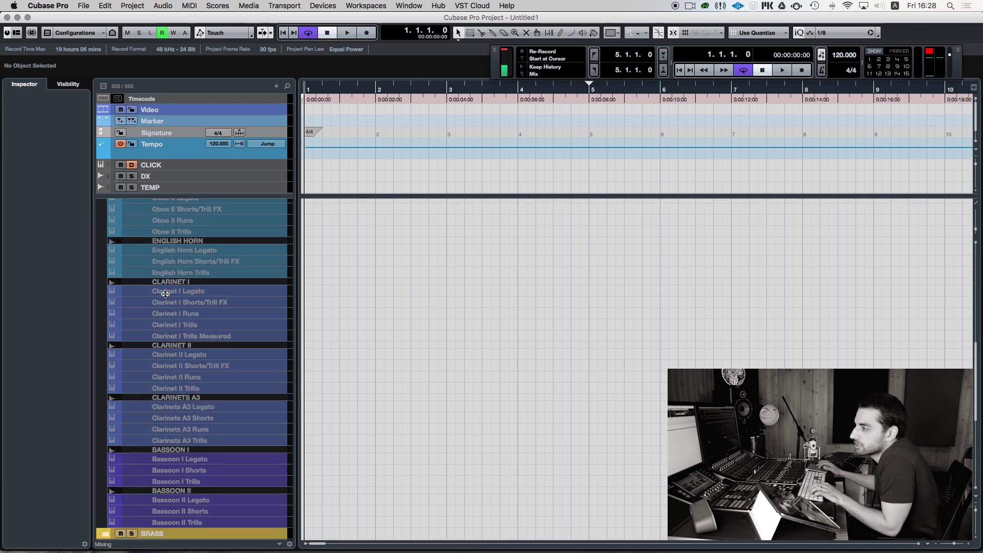
pyautogui.click(183, 291)
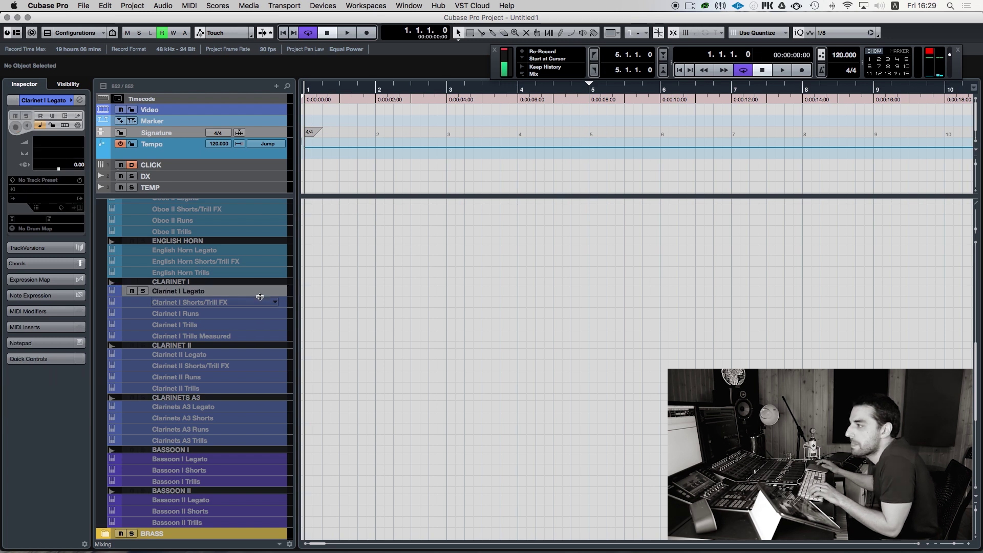
pyautogui.scroll(-5, 200, 379)
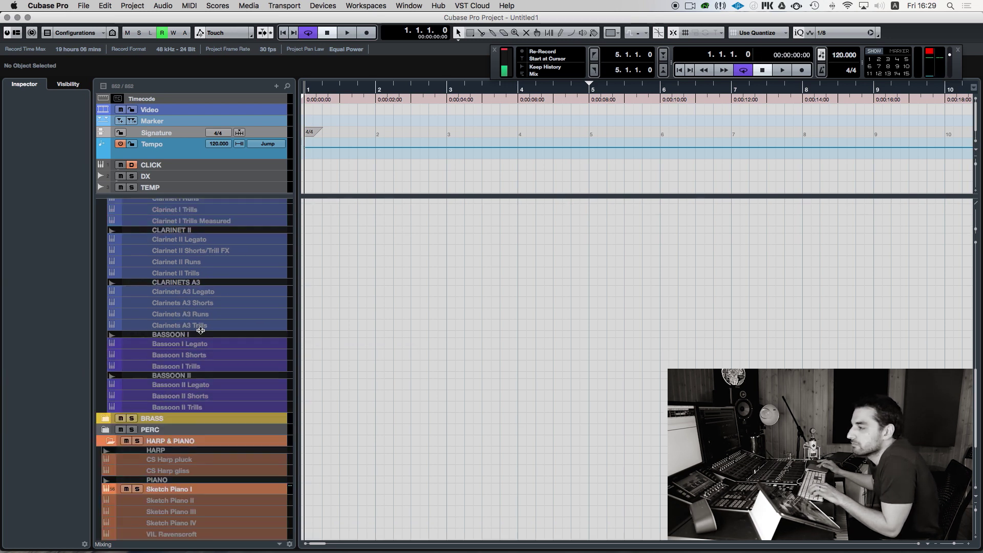
# Step: Collapse the BWW subfolder and expand the BRASS folder together with its ENSEMBLE subfolder
pyautogui.scroll(10, 200, 330)
pyautogui.click(115, 248)
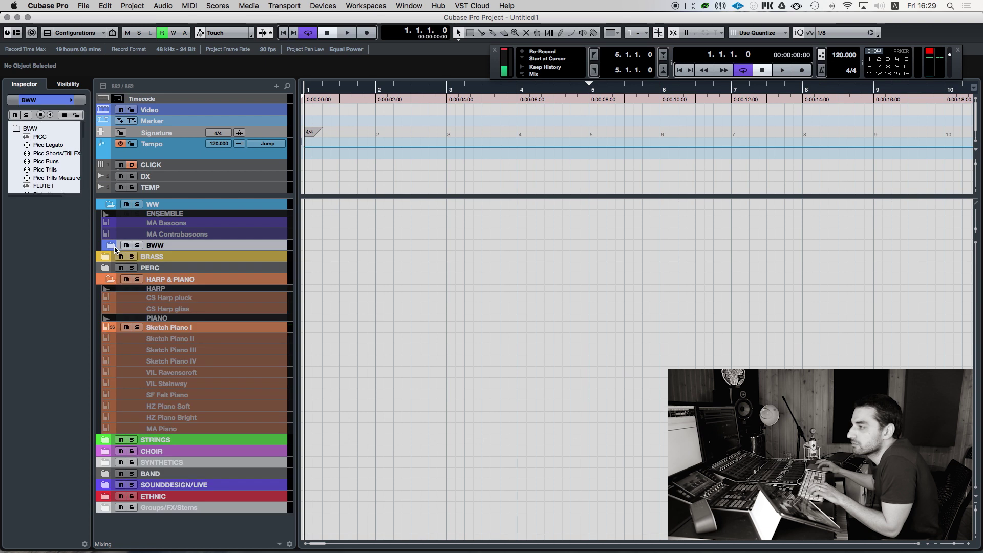
pyautogui.click(106, 257)
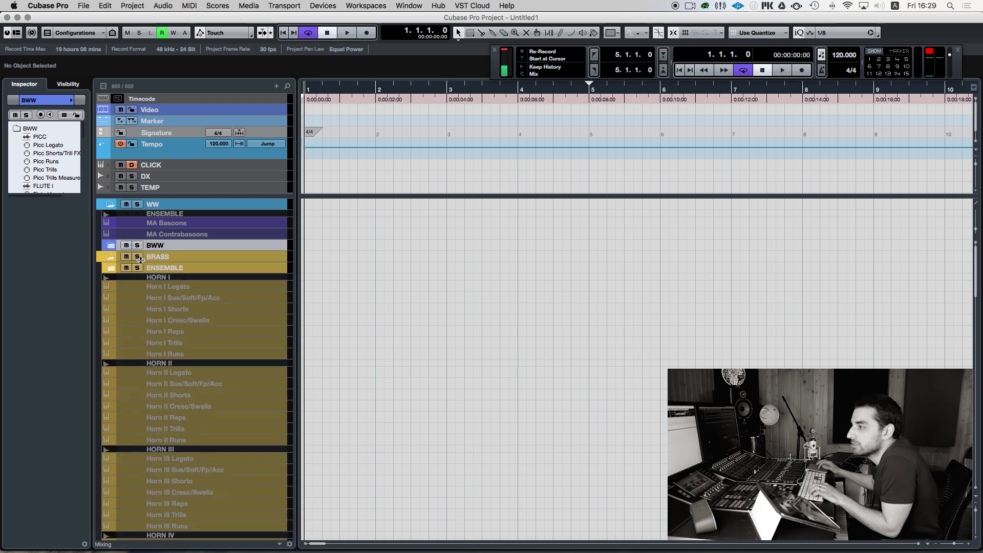
pyautogui.click(112, 269)
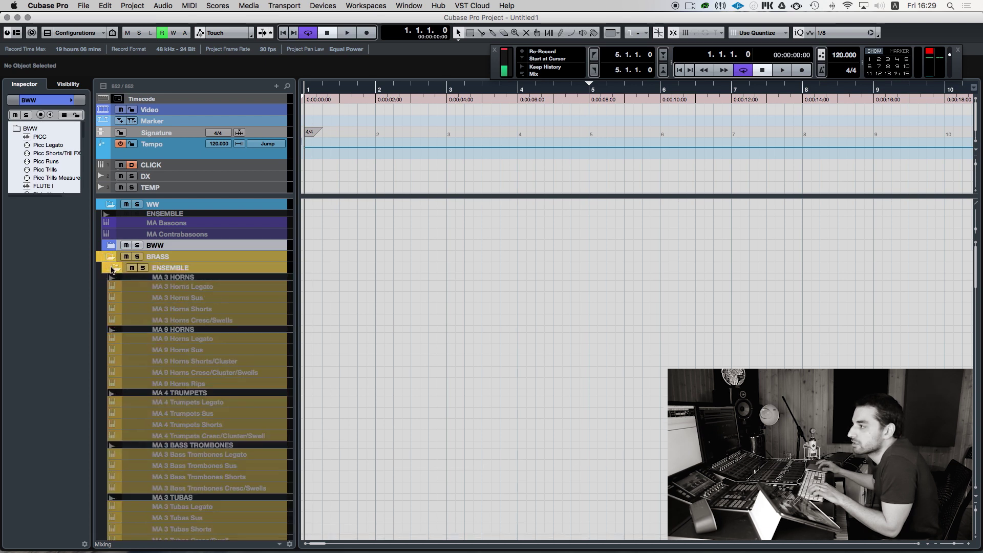
# Step: Enable the MA 3 Horns Sus track under MA 3 HORNS and disable it again
pyautogui.click(173, 289)
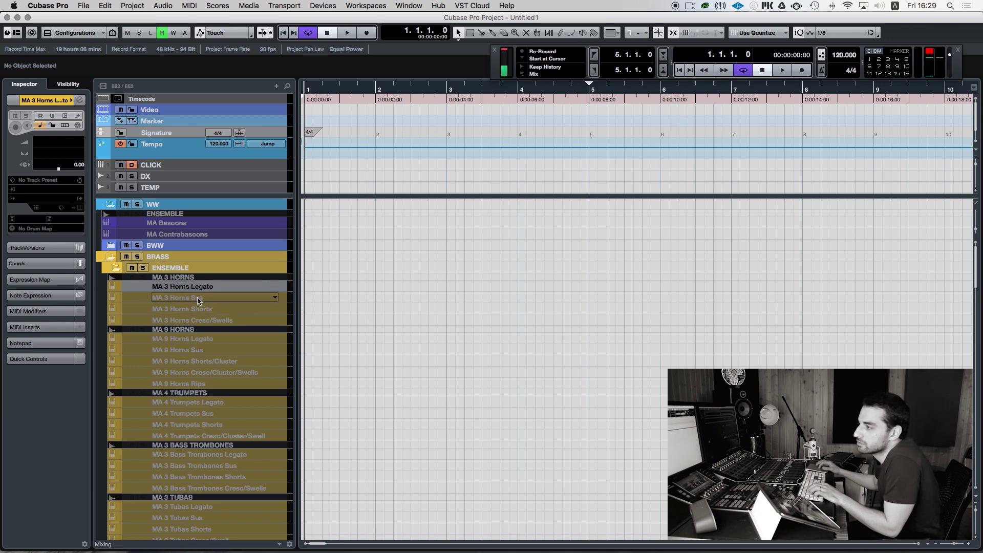
pyautogui.click(200, 300)
pyautogui.click(214, 289)
pyautogui.click(217, 300)
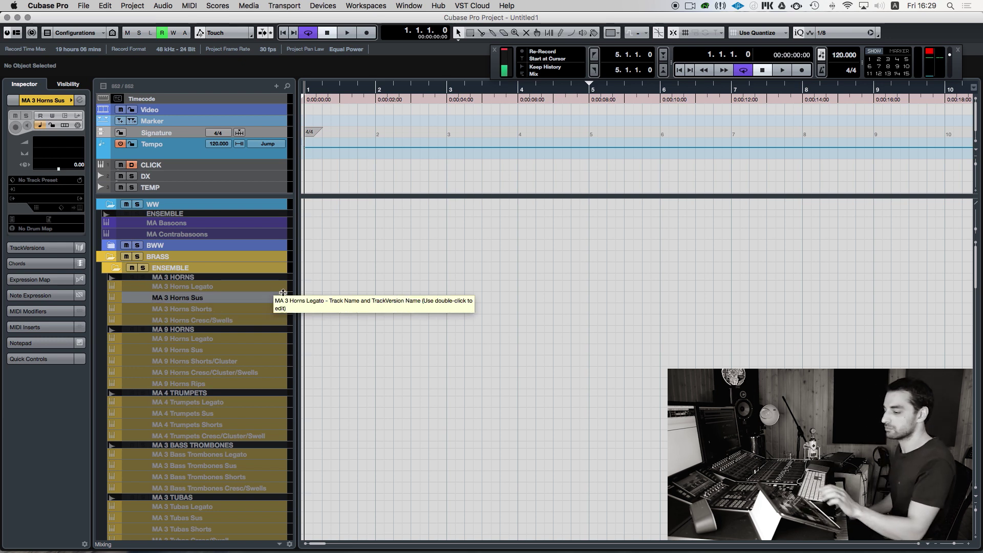
pyautogui.hotkey('shift', 'd')
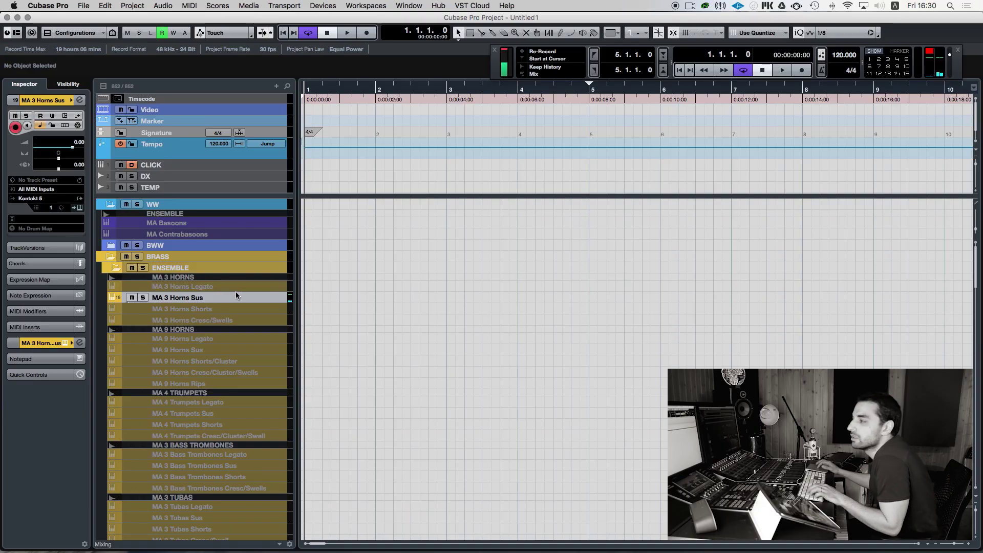
pyautogui.click(217, 300)
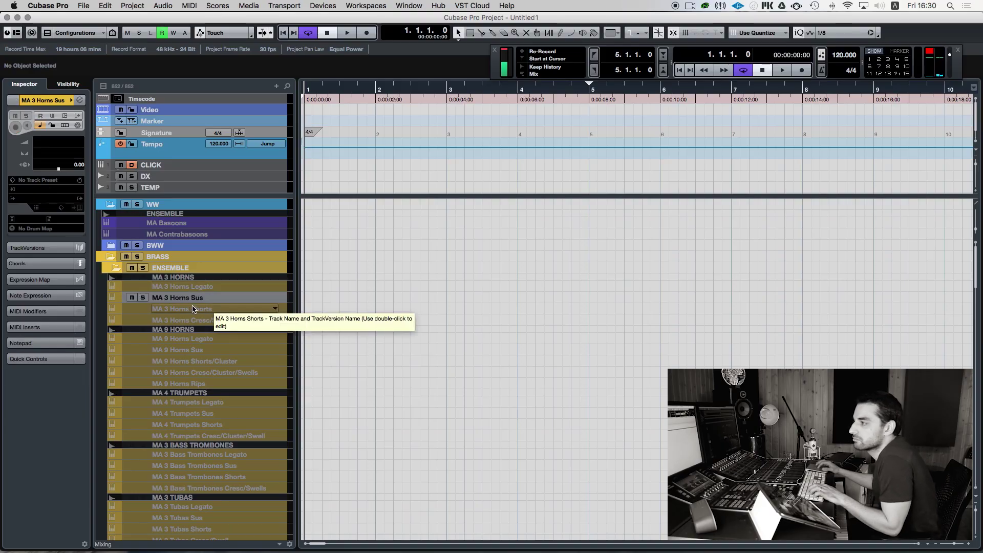
# Step: Enable and disable the MA 3 Horns Shorts track, and select MA 9 Horns Legato and MA 4 Trumpets Legato in turn
pyautogui.click(206, 312)
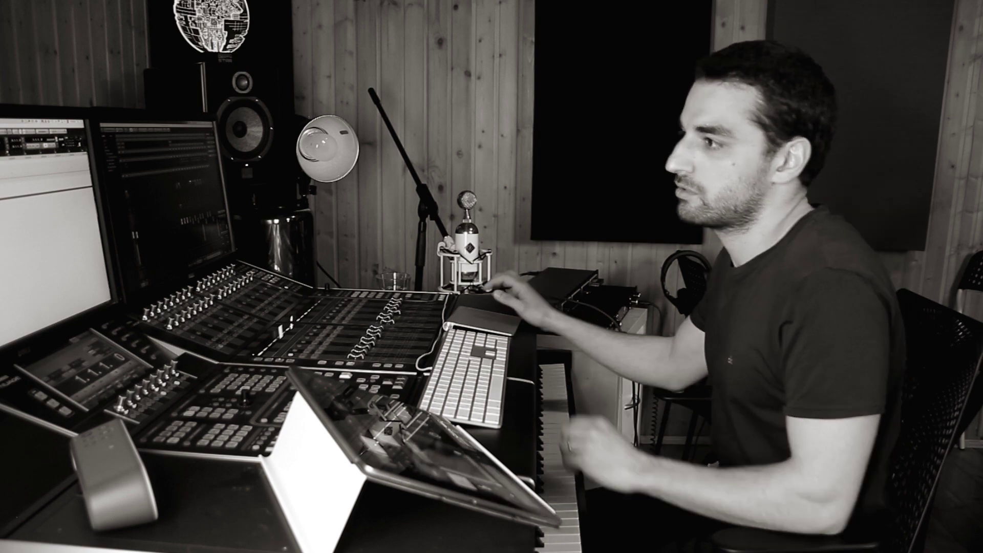
pyautogui.click(214, 310)
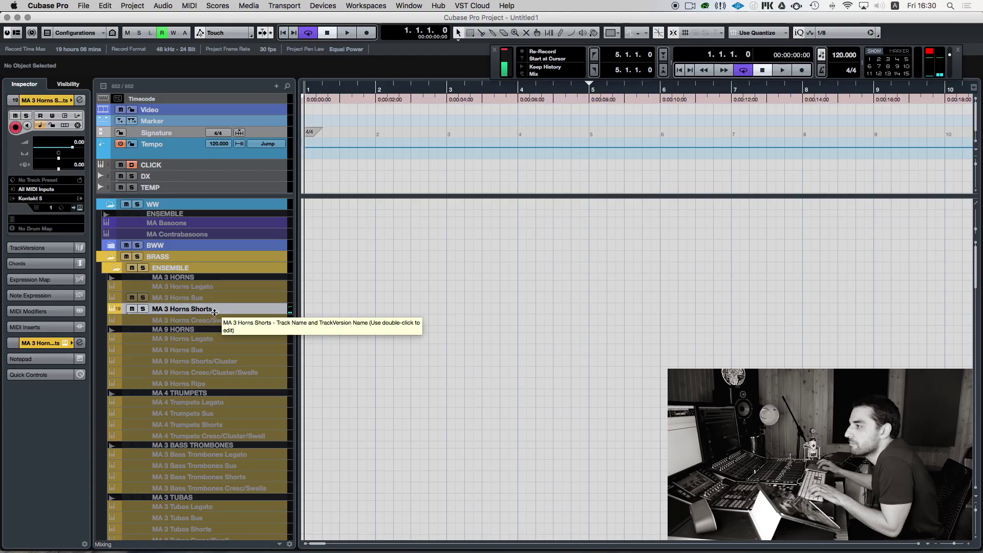
pyautogui.click(200, 339)
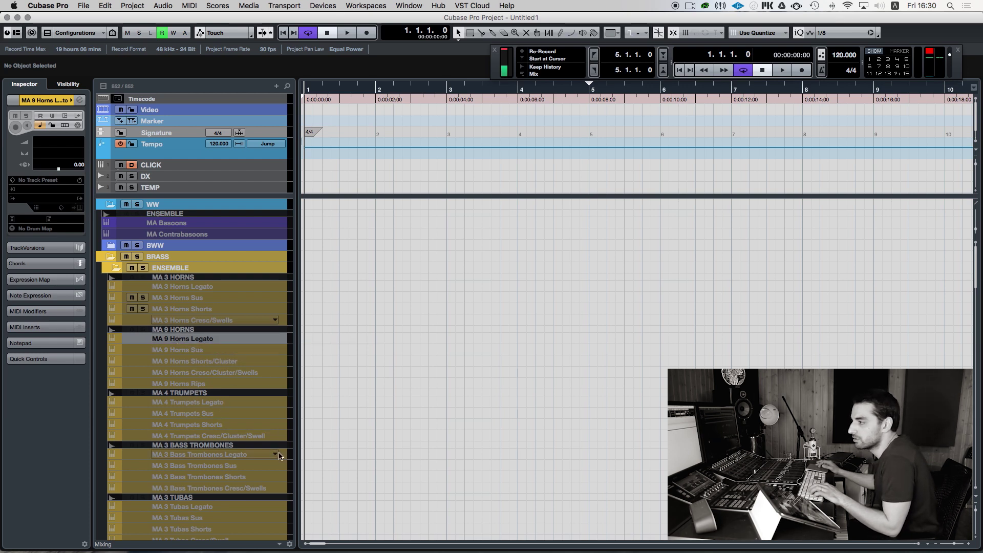
pyautogui.click(208, 402)
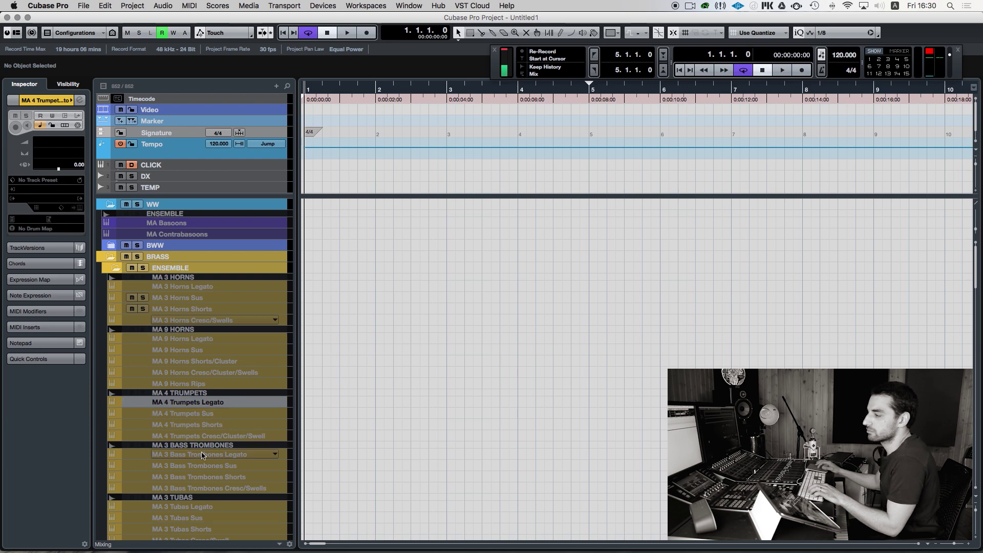
# Step: Collapse the ENSEMBLE subfolder inside BRASS and enable the Horn I Legato track
pyautogui.scroll(-5, 203, 455)
pyautogui.scroll(5, 175, 407)
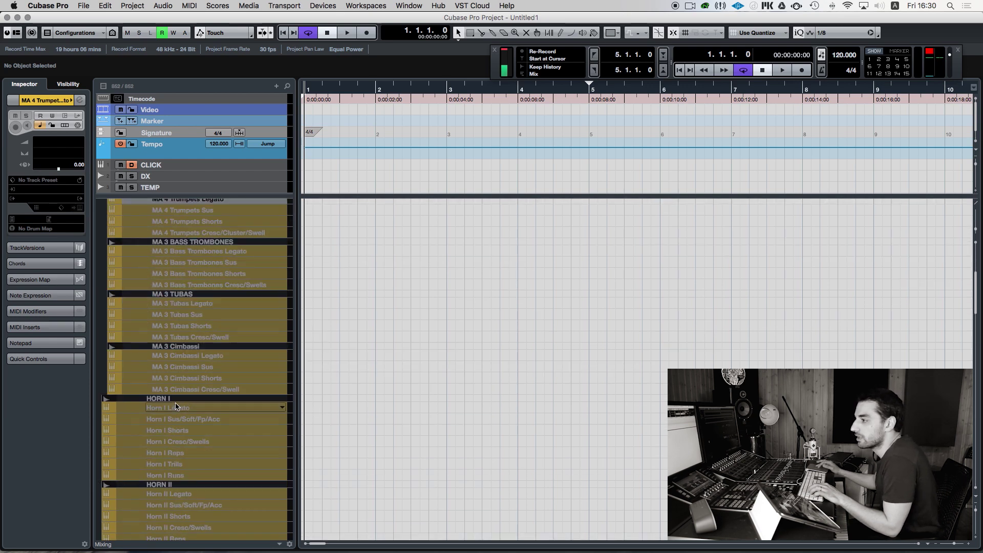
pyautogui.click(117, 270)
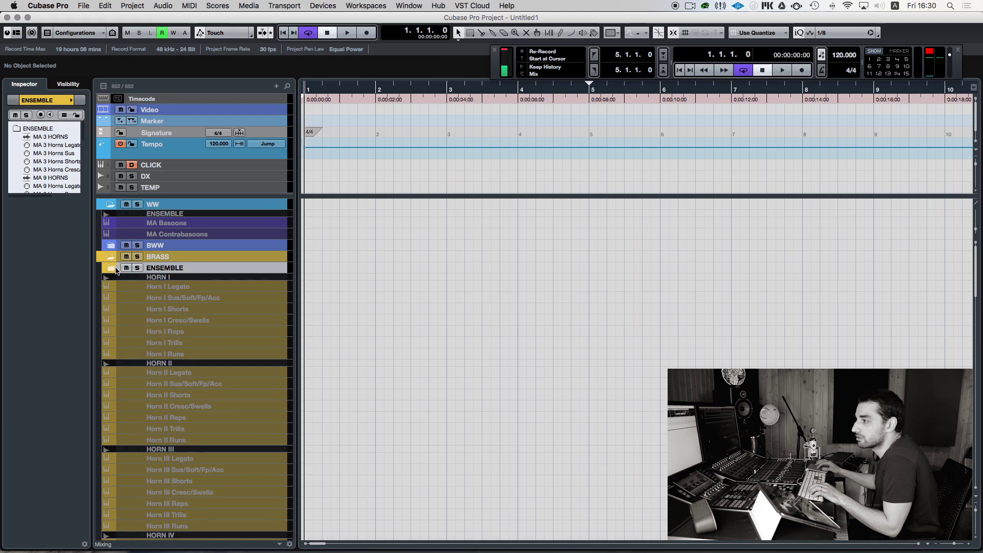
pyautogui.click(167, 287)
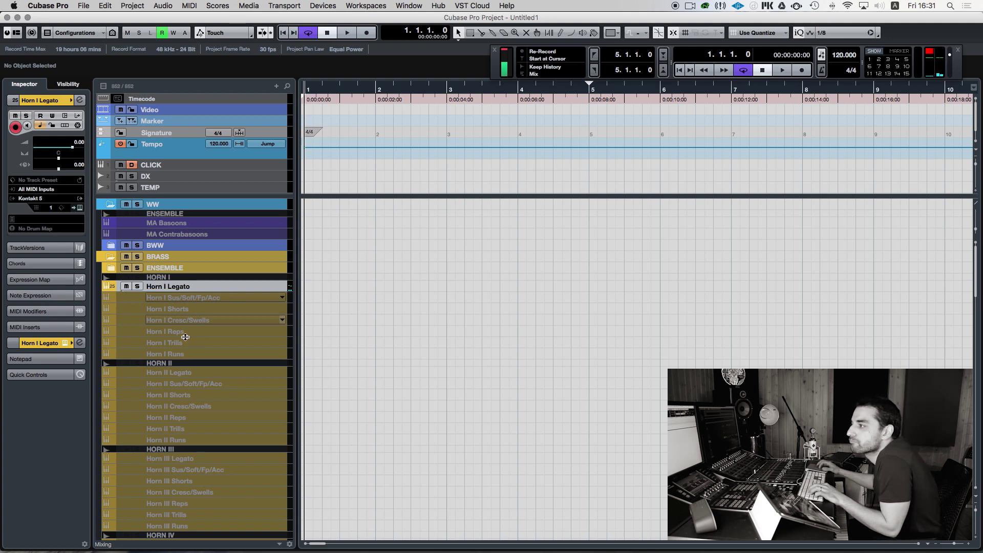
# Step: Look through the solo horn, 4 HORNS and trumpet articulation tracks in the BRASS folder
pyautogui.scroll(-5, 172, 375)
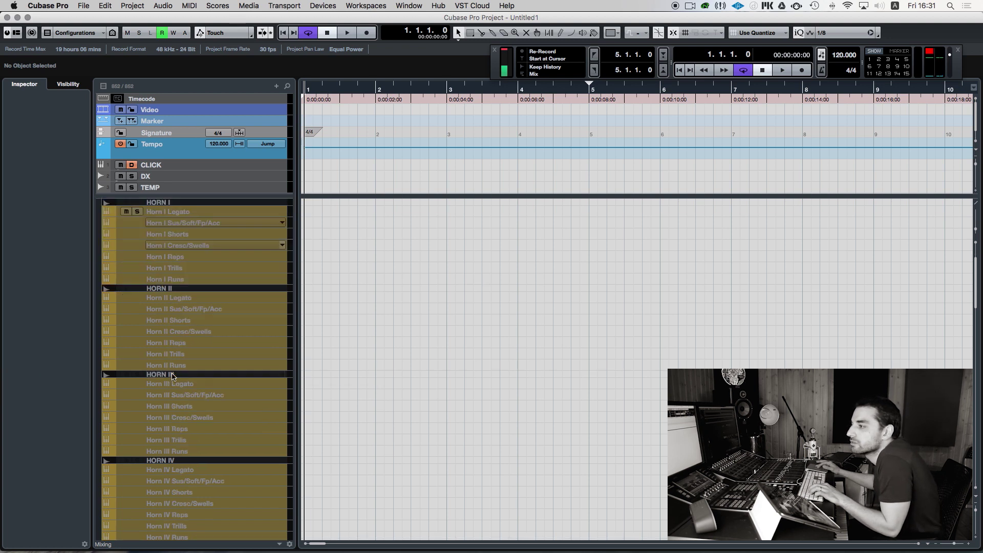
pyautogui.scroll(-4, 172, 375)
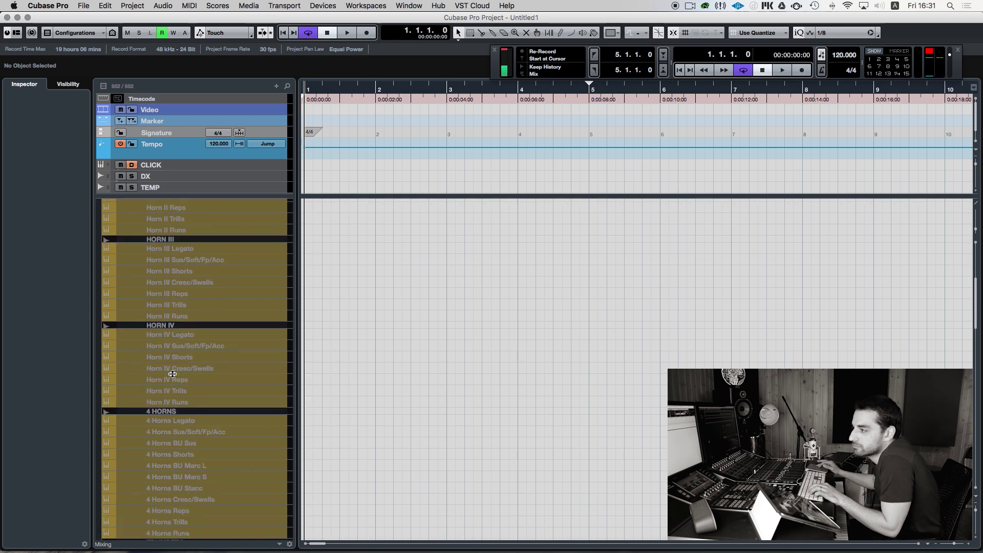
pyautogui.scroll(-2, 165, 417)
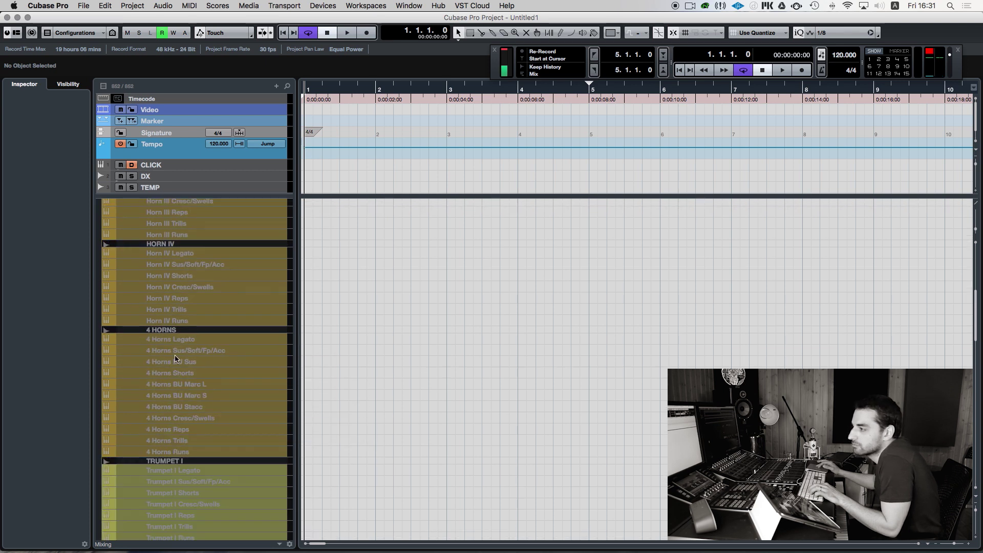
pyautogui.scroll(5, 170, 287)
pyautogui.scroll(-5, 170, 286)
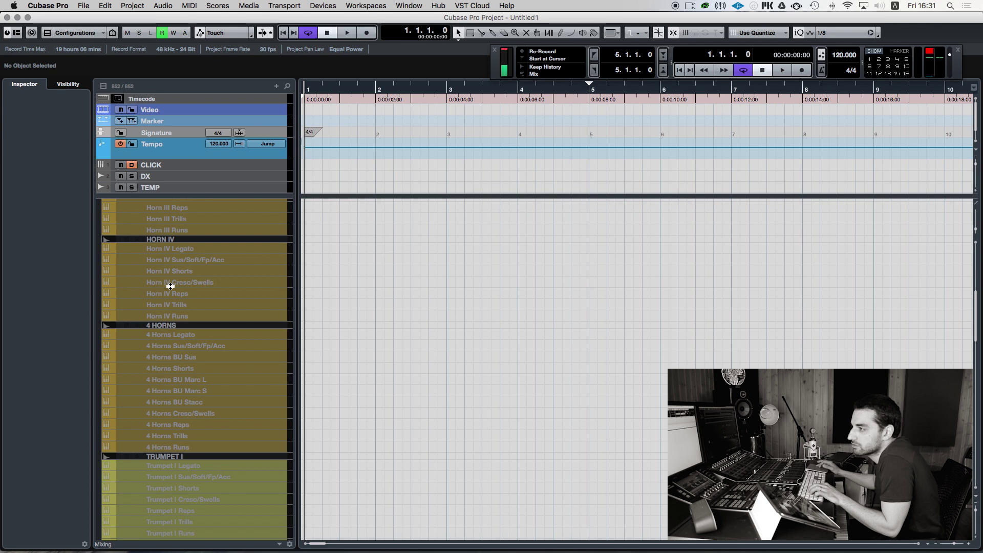
pyautogui.scroll(-6, 163, 292)
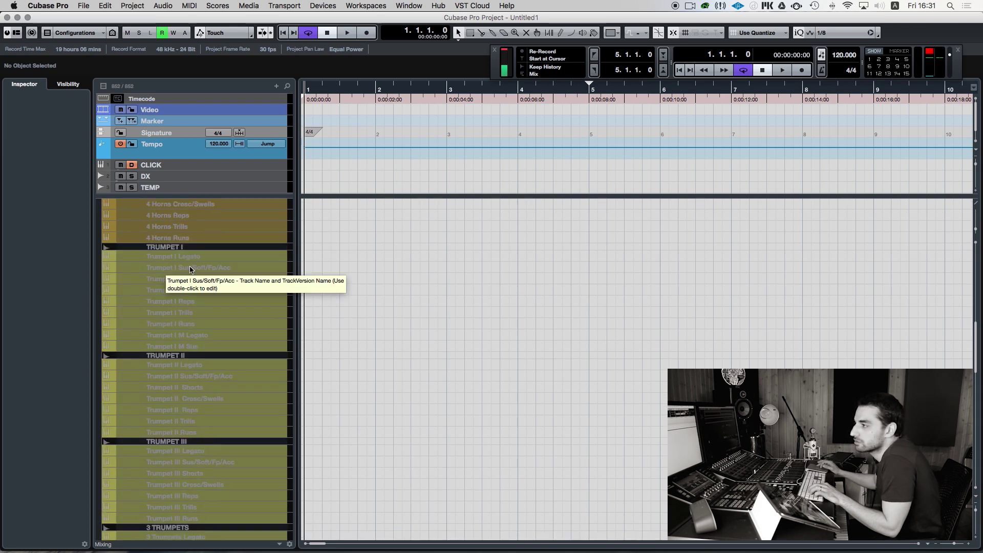
pyautogui.scroll(3, 211, 277)
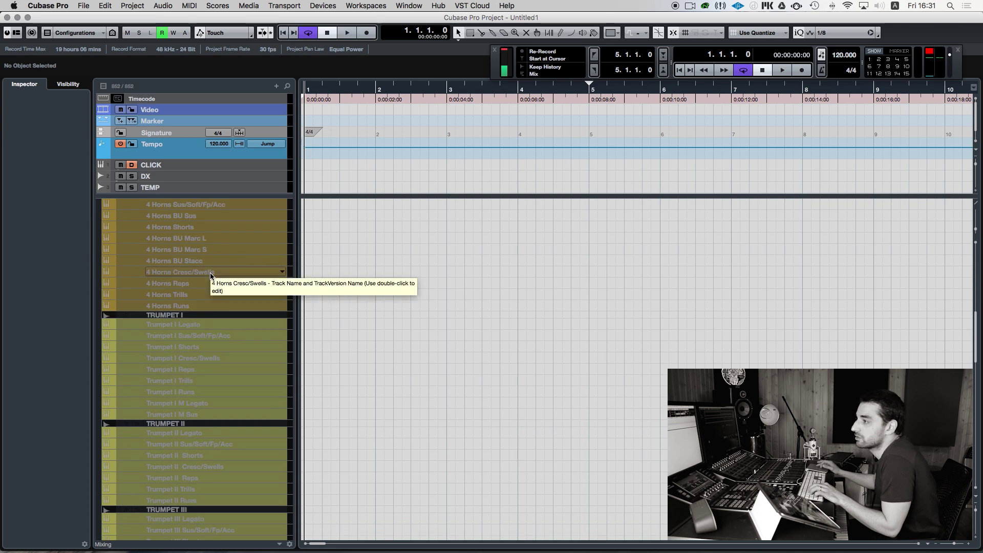
pyautogui.scroll(3, 211, 275)
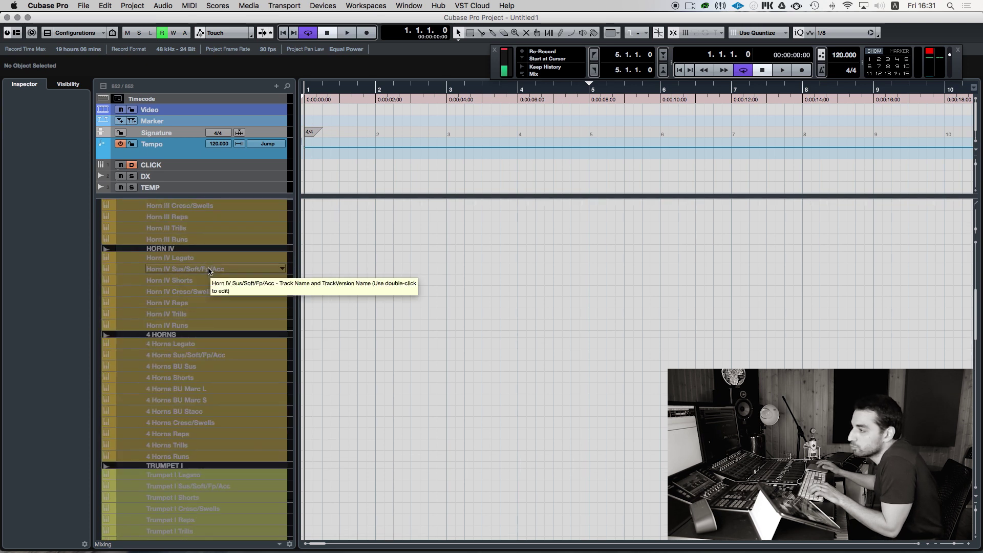
pyautogui.scroll(3, 172, 267)
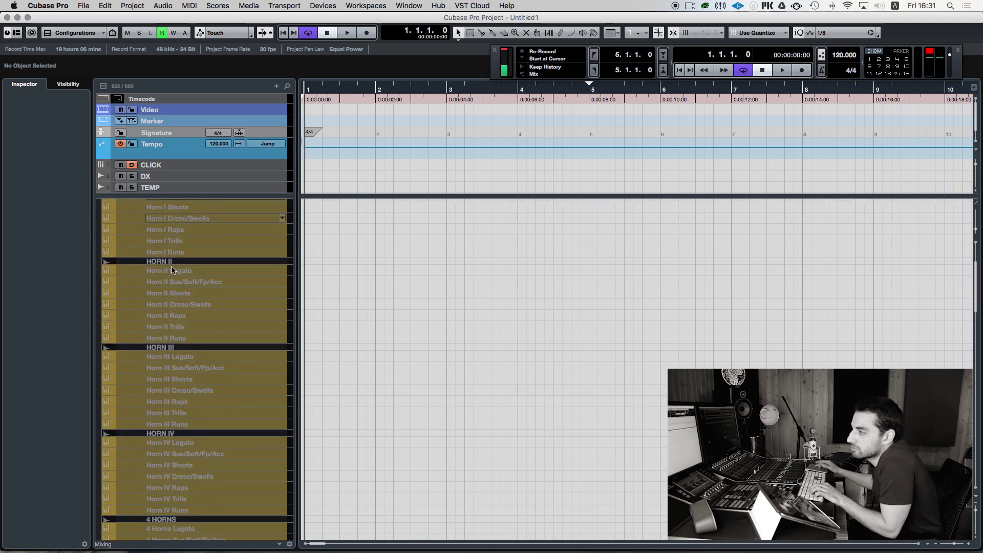
pyautogui.scroll(-3, 165, 255)
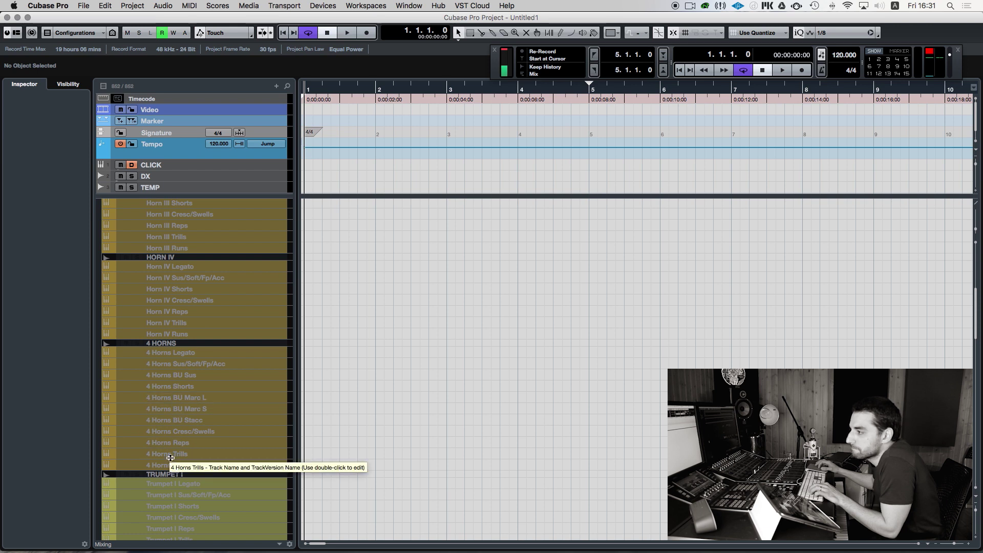
pyautogui.scroll(-3, 258, 461)
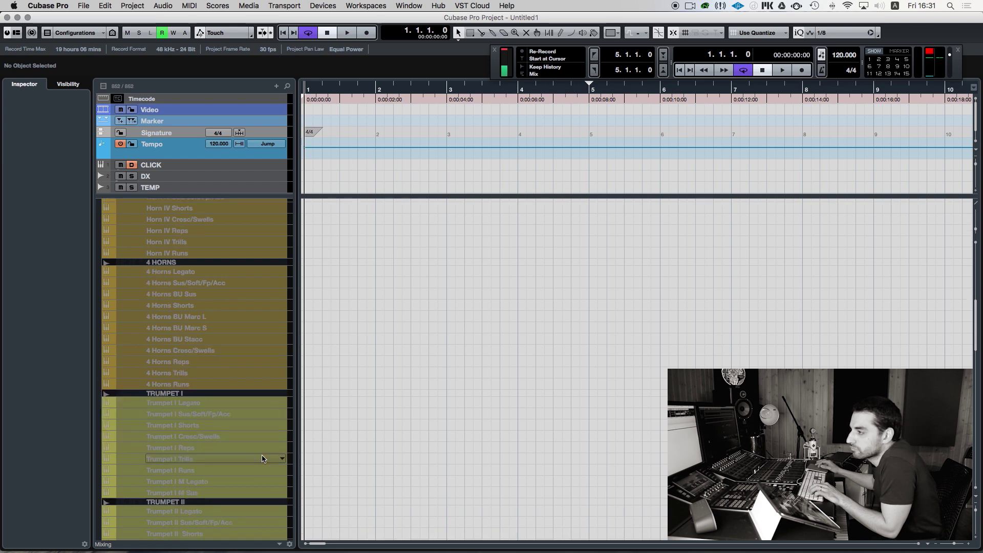
# Step: Enable the Trumpet I Shorts track under TRUMPET I and disable it again
pyautogui.click(208, 425)
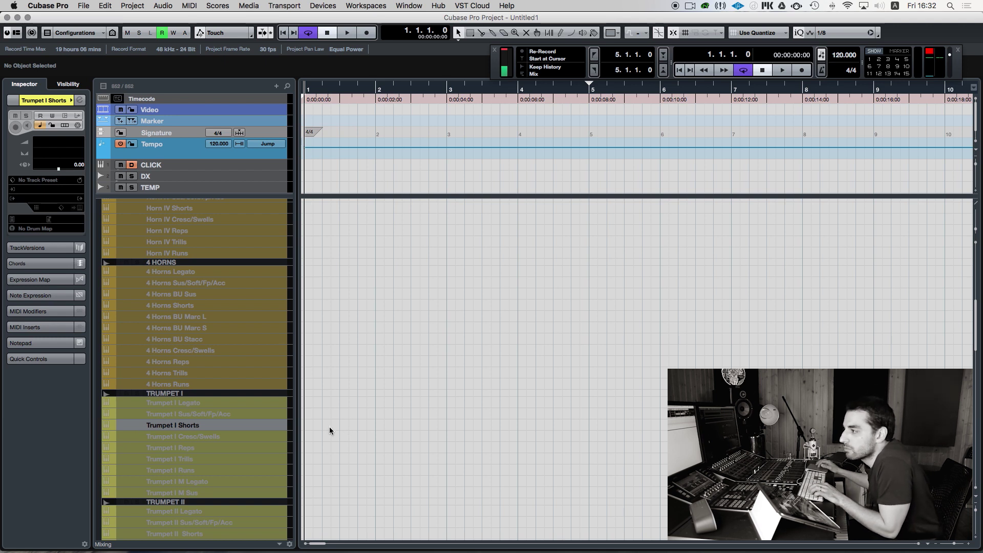
pyautogui.hotkey('shift', 'd')
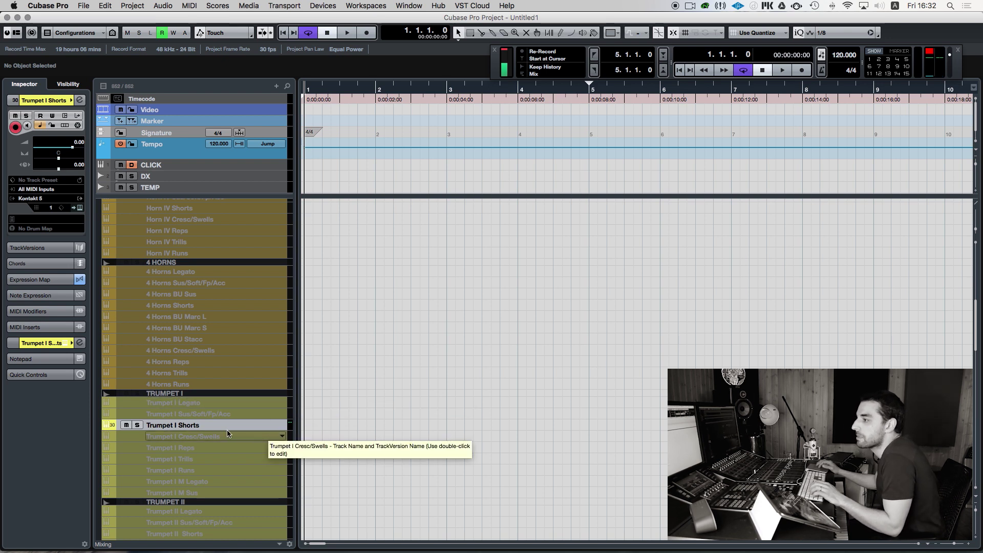
pyautogui.hotkey('shift', 'd')
# Step: Collapse the BRASS folder and expand the PERC folder
pyautogui.scroll(10, 193, 395)
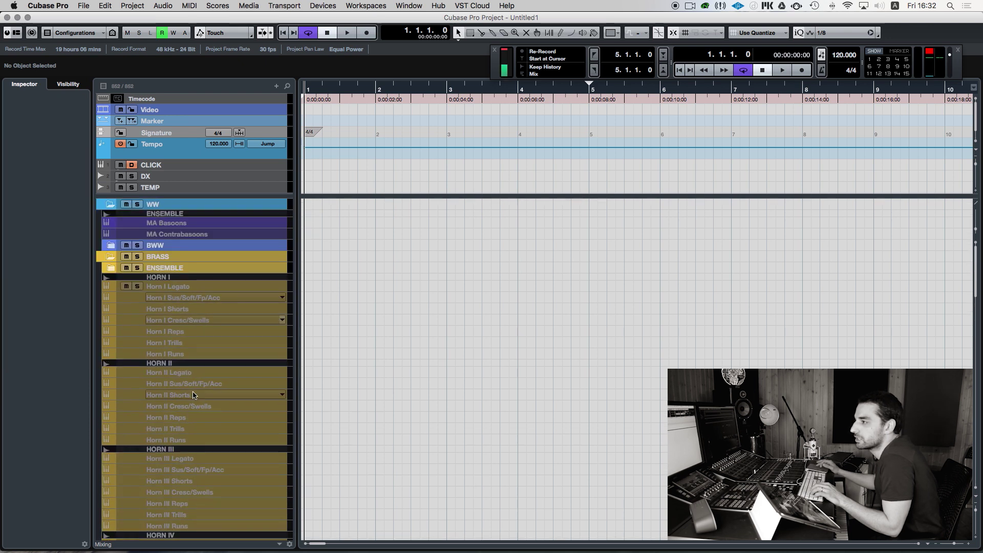
pyautogui.click(108, 257)
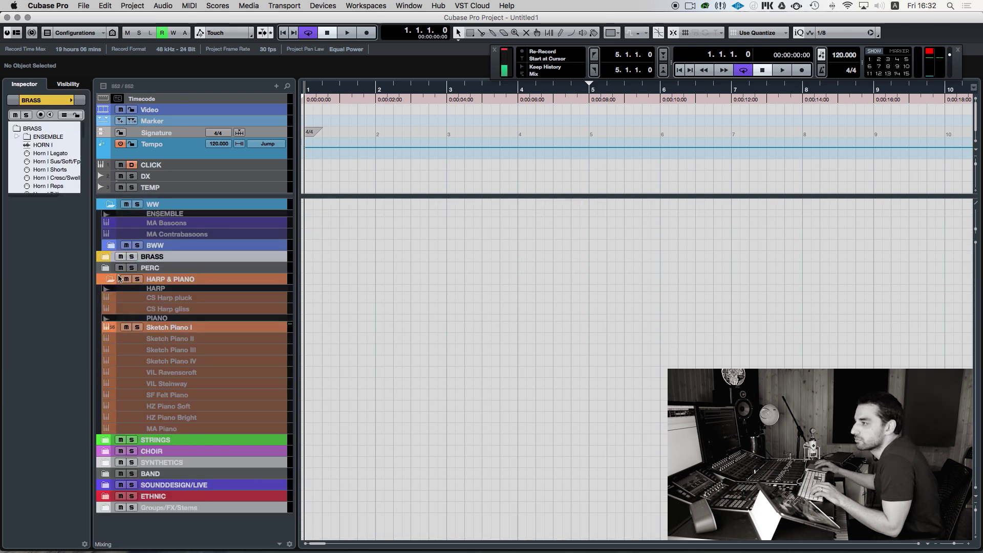
pyautogui.click(106, 269)
# Step: Enable the CP Timpani track in the ORCHESTRAL section of the PERC folder
pyautogui.click(188, 288)
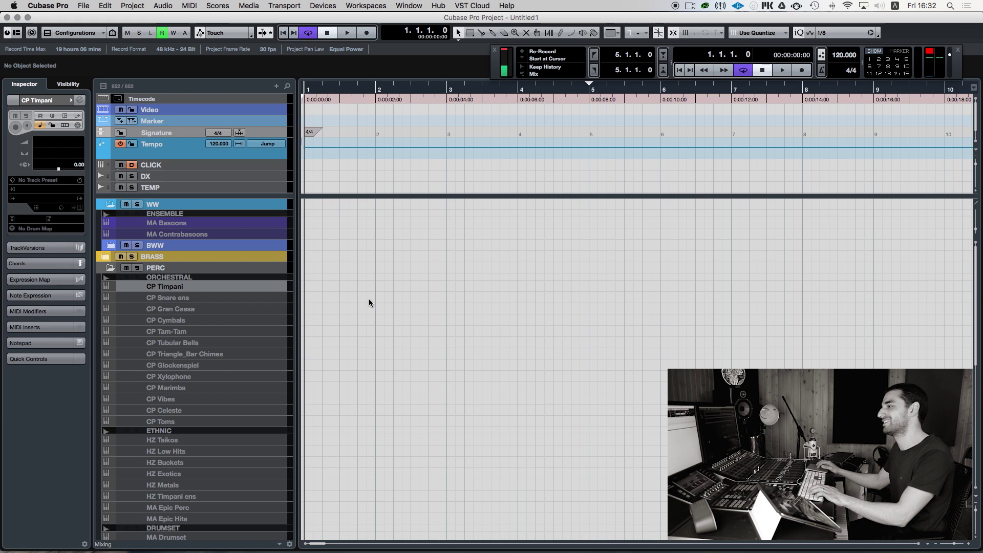
pyautogui.hotkey('shift', 'd')
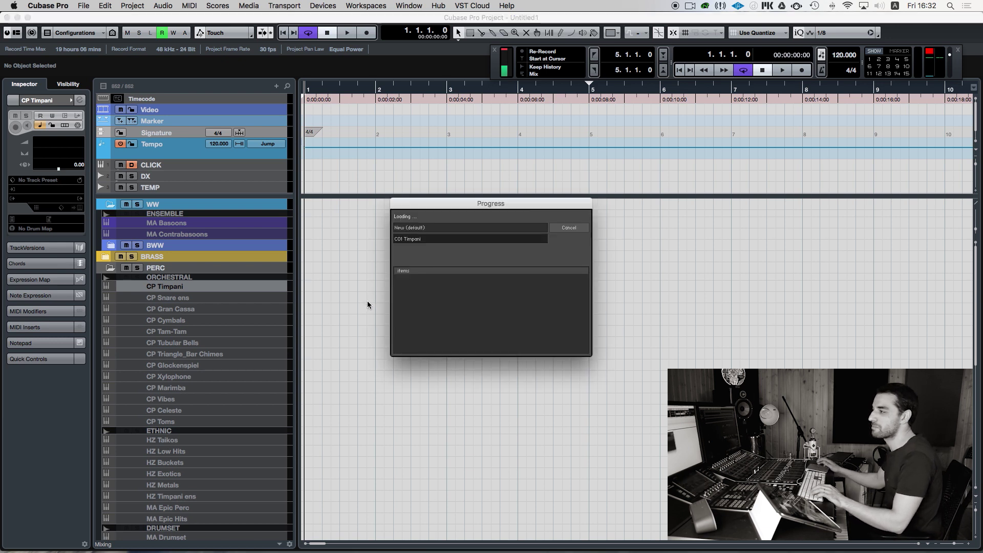
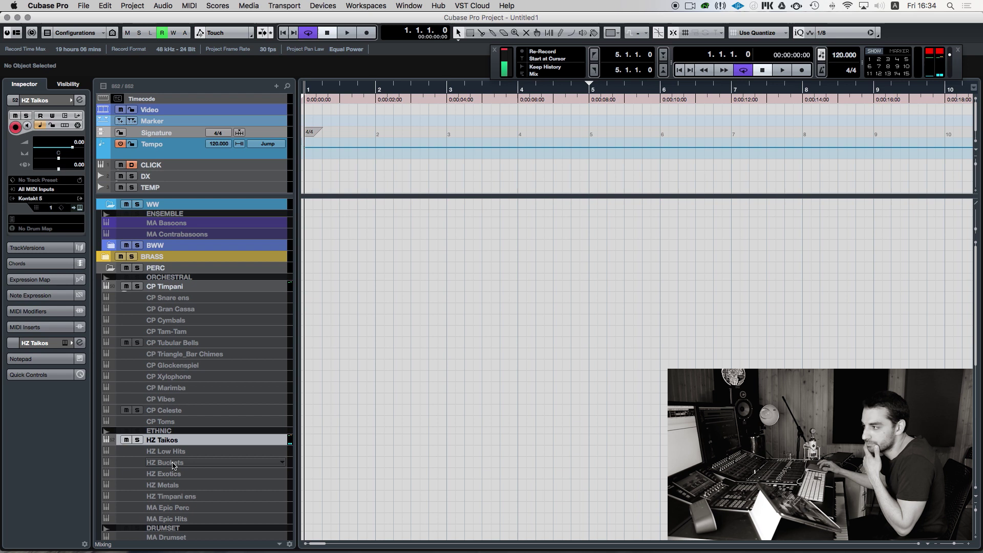
# Step: Go through the ETHNIC percussion tracks, selecting HZ Low Hits, HZ Buckets, HZ Taikos and HZ Exotics
pyautogui.press('h')
pyautogui.press('h')
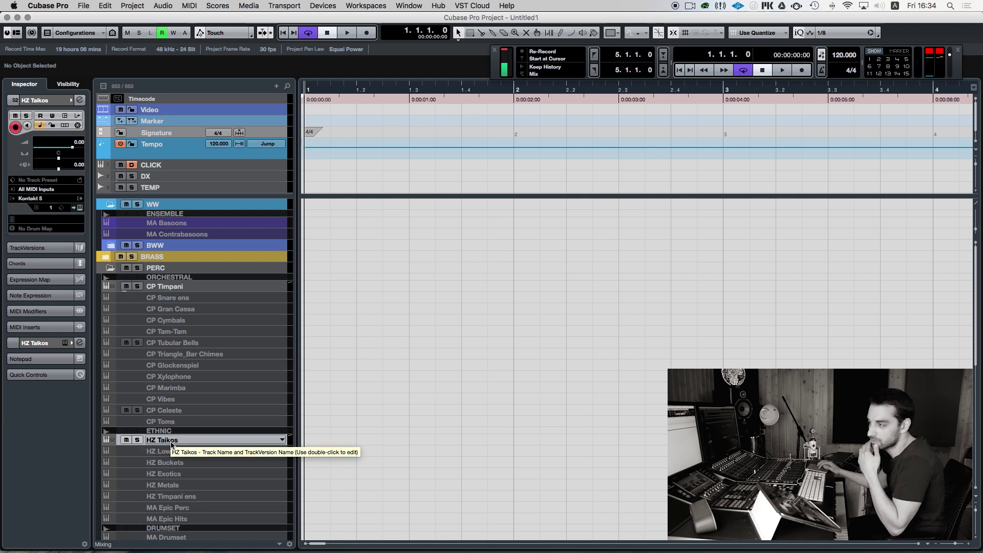
pyautogui.click(196, 453)
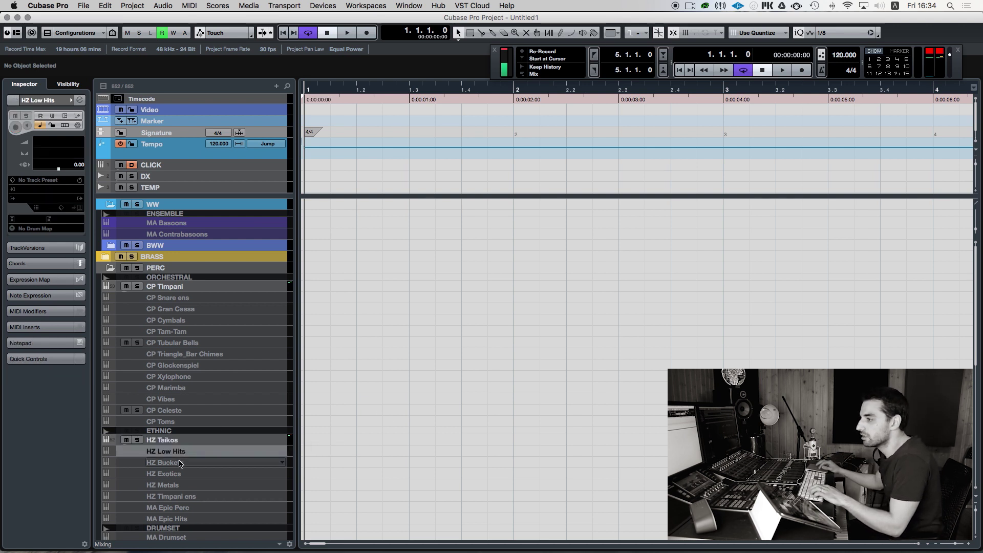
pyautogui.click(196, 463)
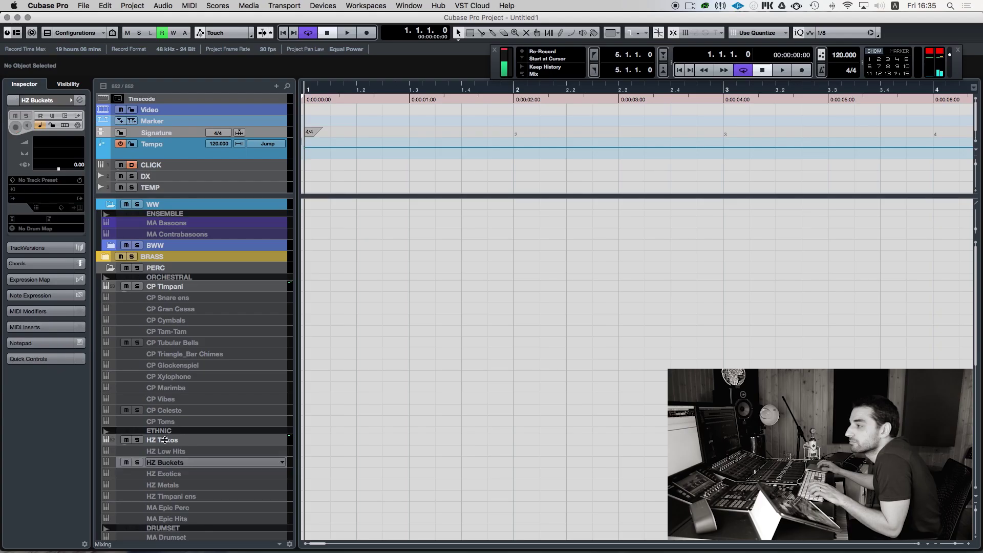
pyautogui.click(164, 439)
pyautogui.click(175, 464)
pyautogui.click(191, 475)
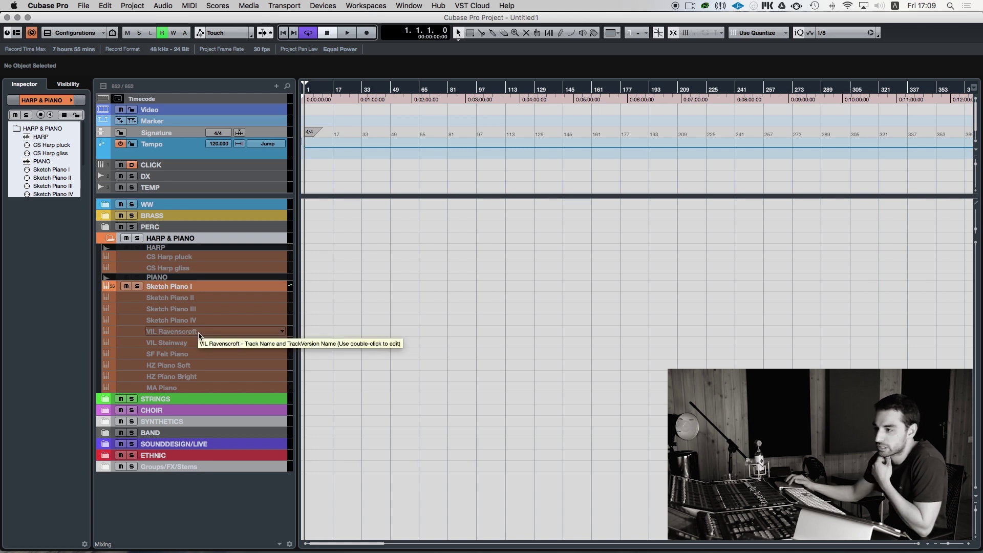
# Step: Enable and disable the CS Harp pluck track, and select Sketch Piano I in the HARP & PIANO folder
pyautogui.click(202, 258)
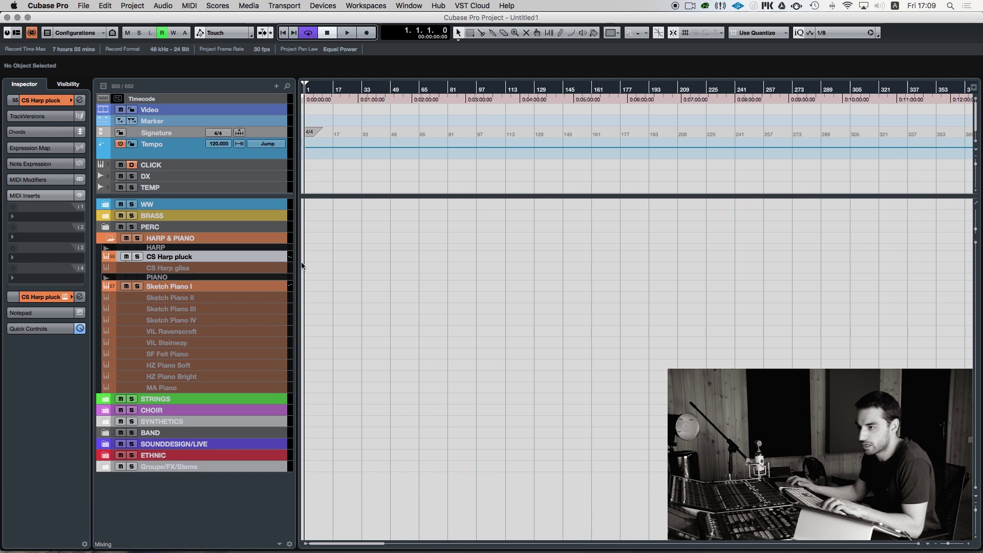
pyautogui.click(202, 283)
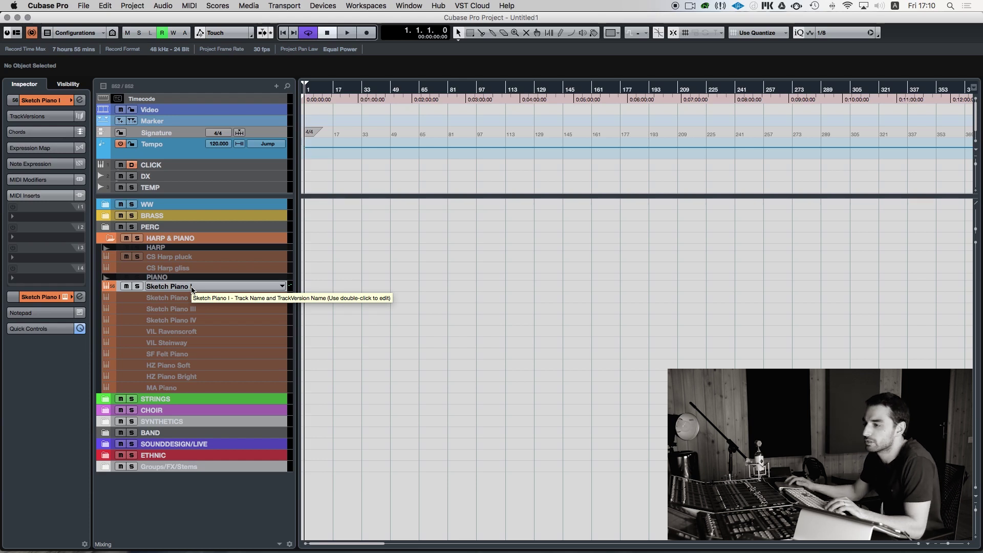
# Step: Select the VIL Ravenscroft, VIL Steinway and SF Felt Piano tracks in turn under PIANO
pyautogui.click(167, 334)
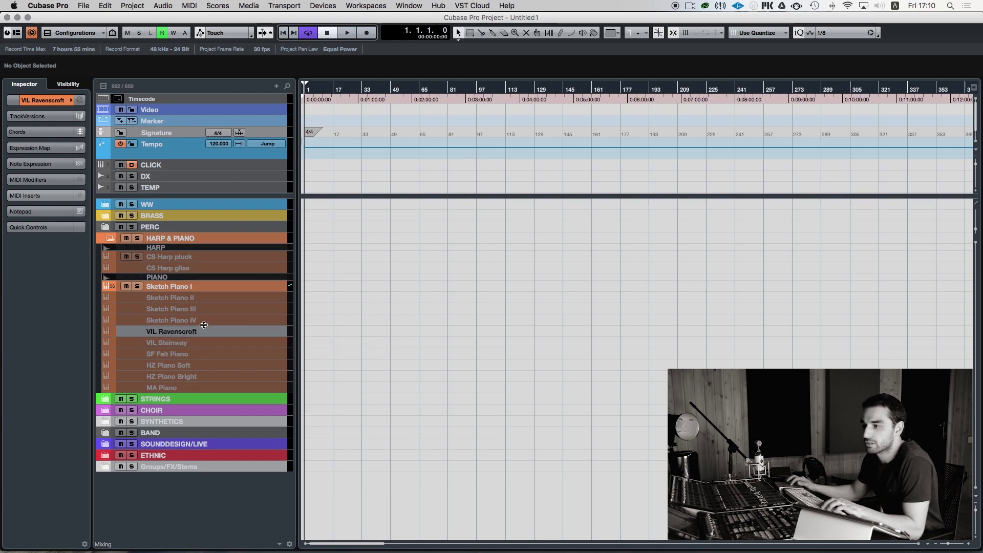
pyautogui.click(174, 346)
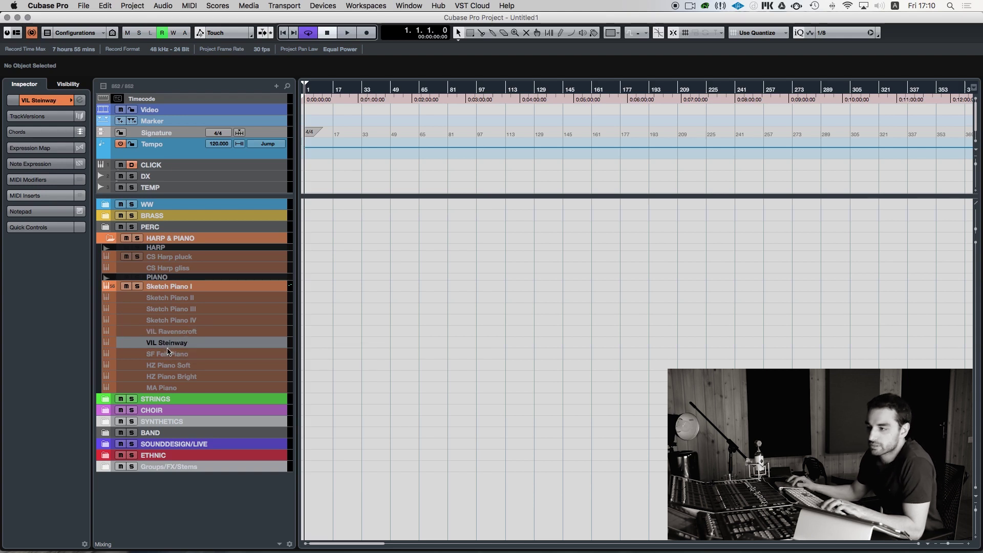
pyautogui.click(173, 357)
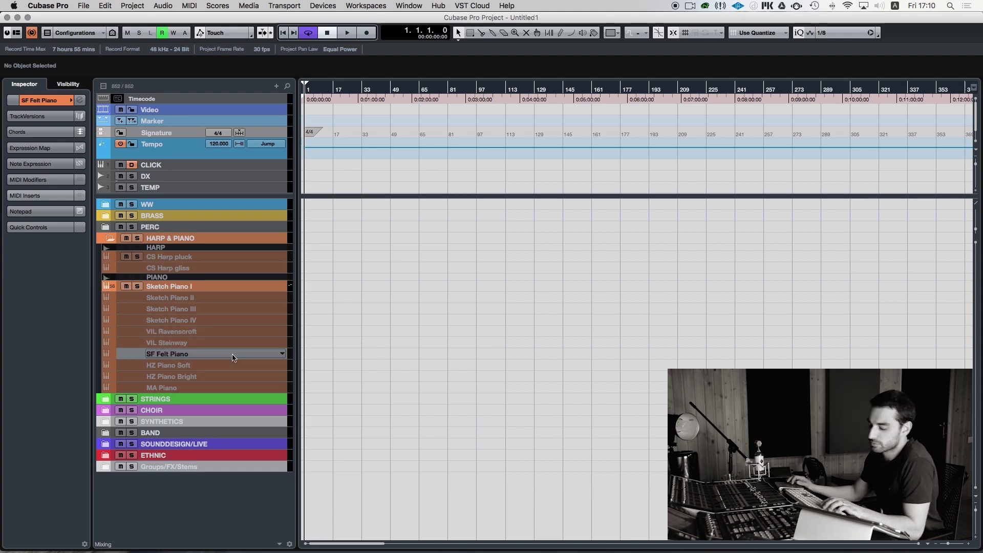
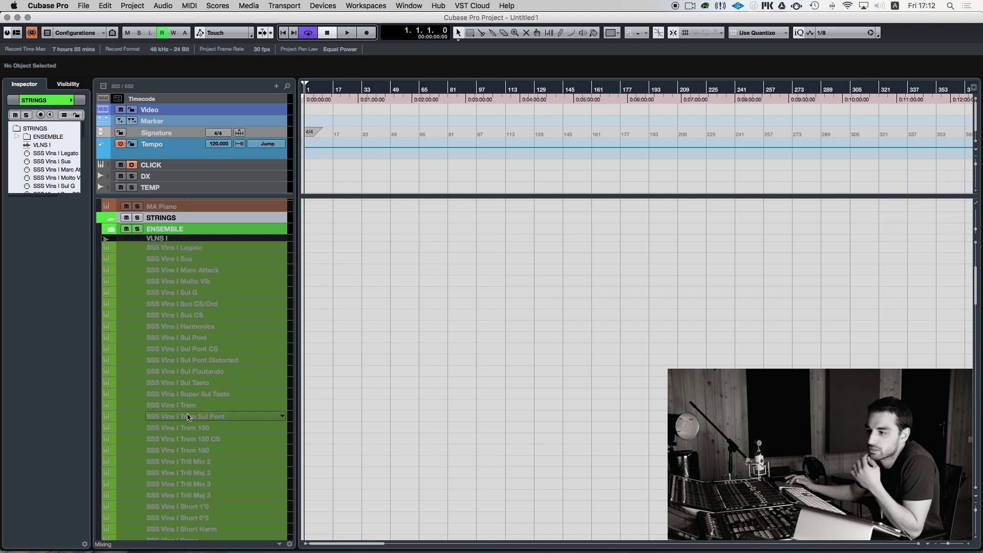
pyautogui.scroll(-2, 188, 416)
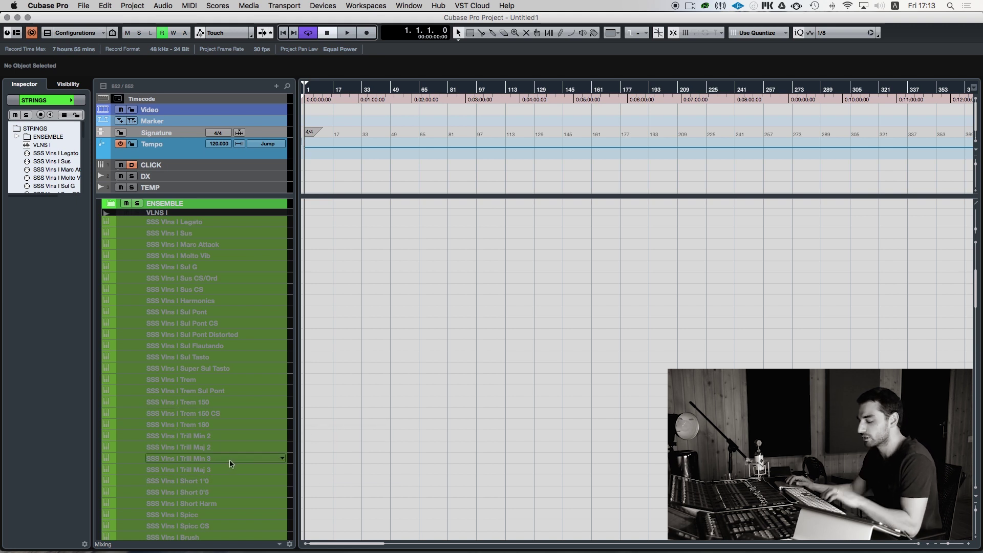
pyautogui.press('KP_Add')
pyautogui.press('KP_Add')
pyautogui.press('KP_Add')
pyautogui.press('KP_Decimal')
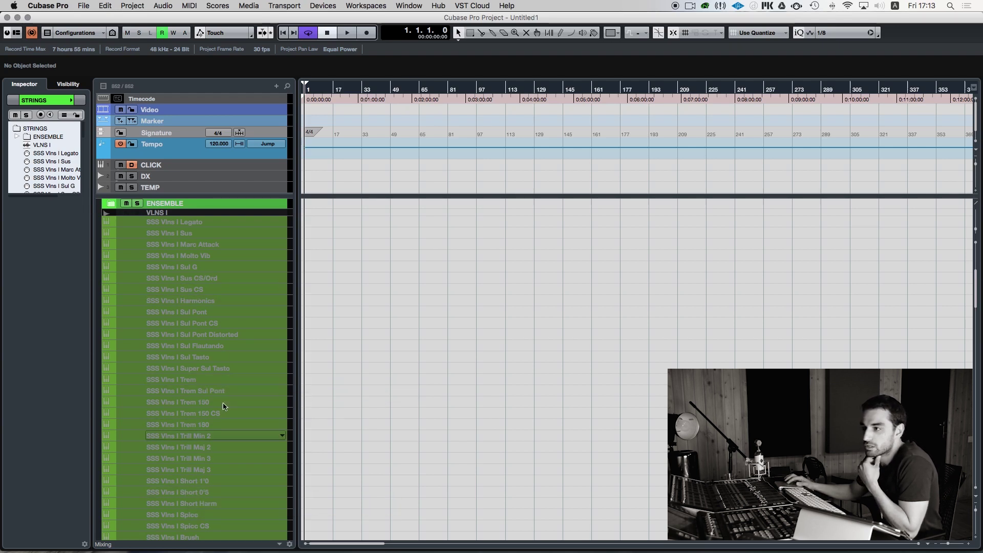
# Step: Go through the VLNS I tracks, selecting Harmonics and Sul Pont Distorted, and enable and disable SSS Vlns I Trem
pyautogui.click(184, 302)
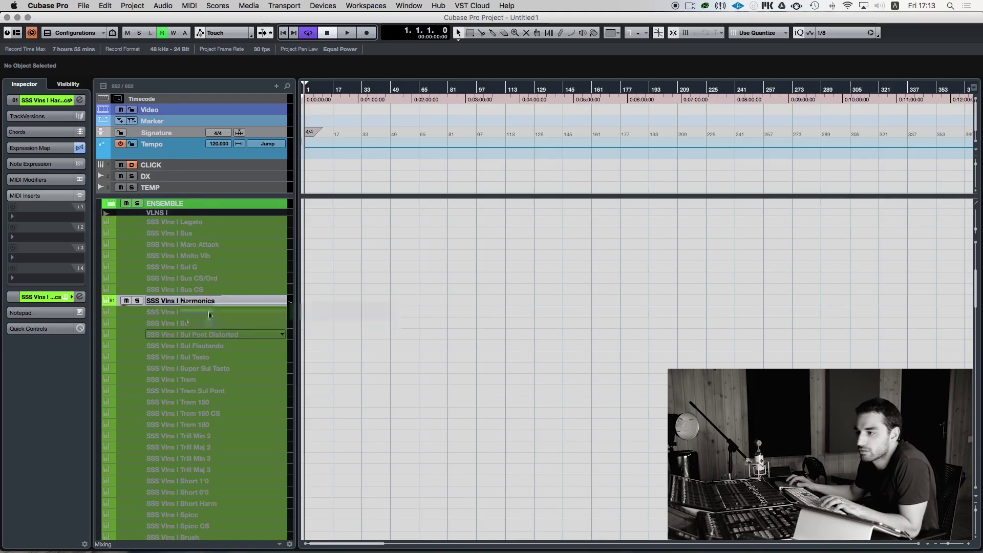
pyautogui.click(199, 338)
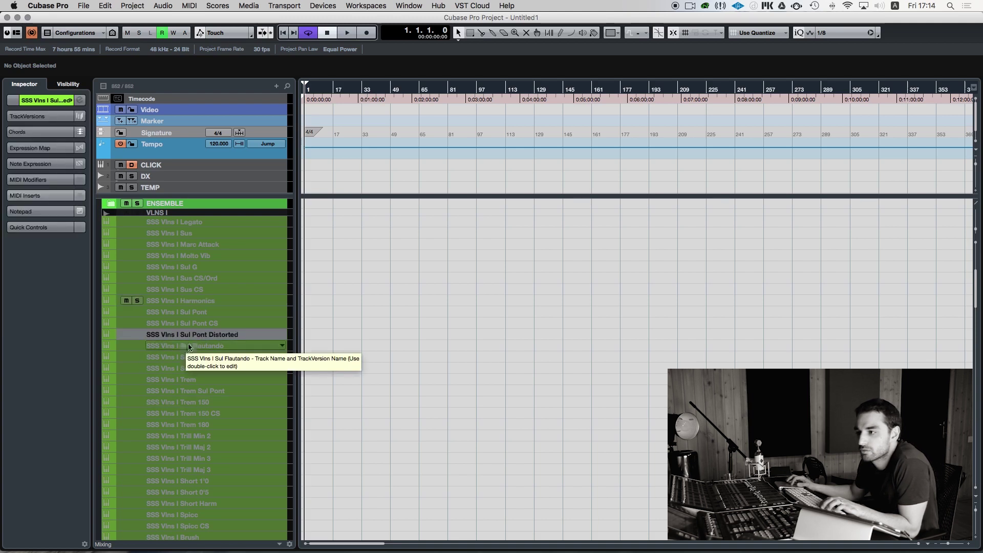
pyautogui.click(191, 379)
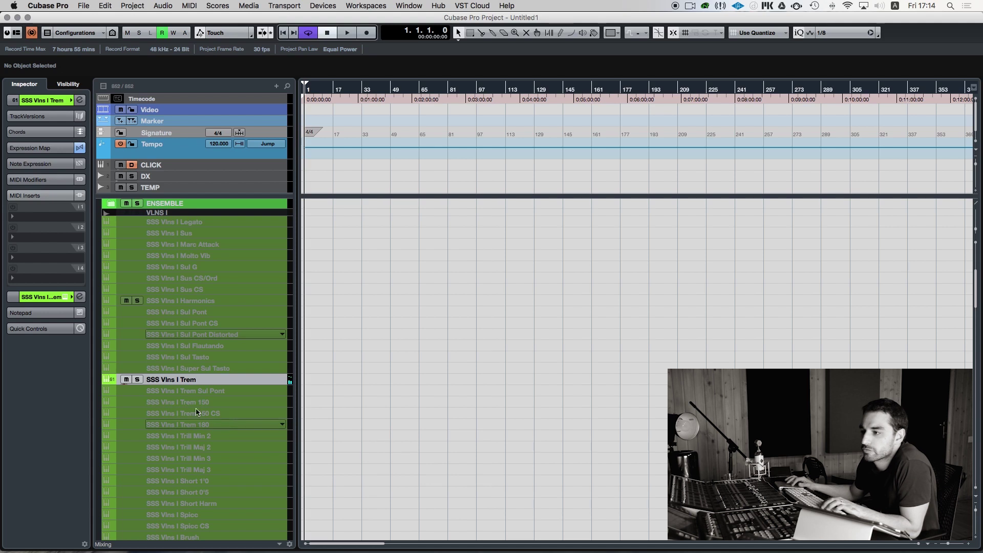
pyautogui.hotkey('shift', 'd')
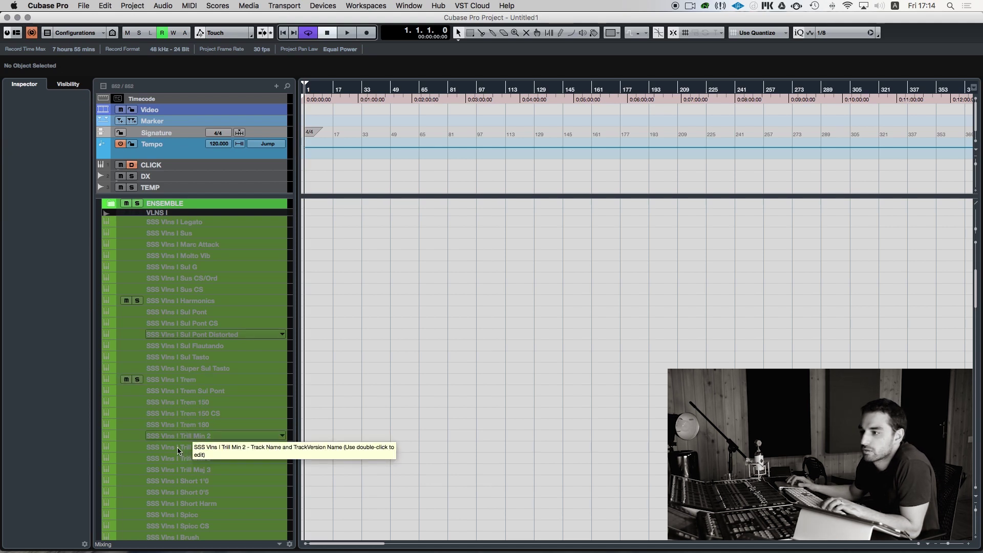
# Step: Enable the SSS Vlns I Trill Min 2 track and disable it again
pyautogui.click(175, 449)
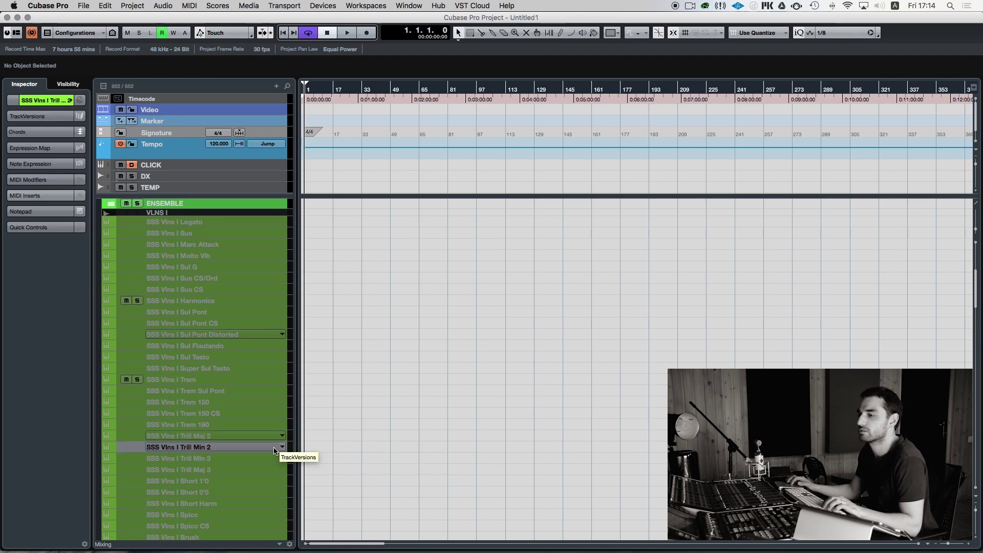
pyautogui.hotkey('shift', 'd')
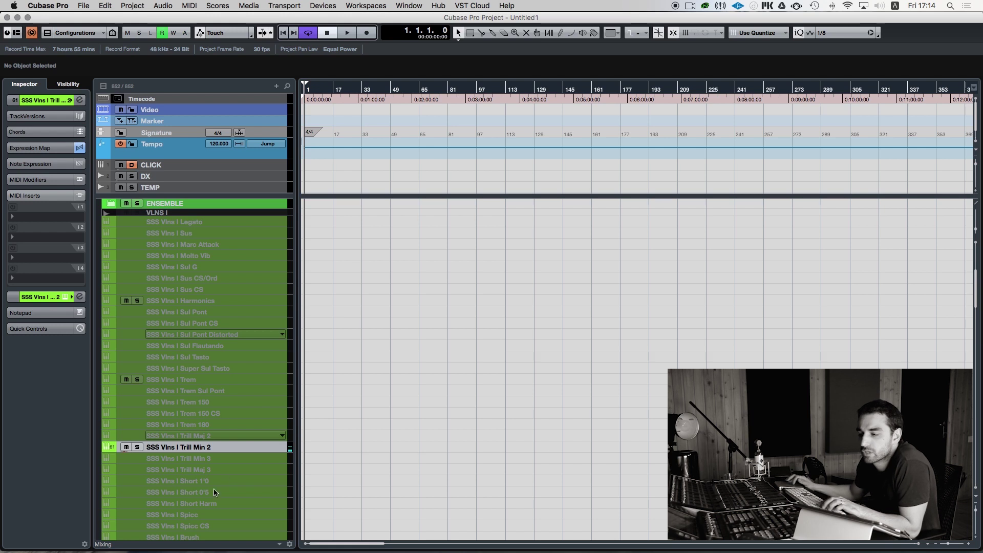
pyautogui.hotkey('shift', 'd')
# Step: Browse the violin, viola and cello tracks in STRINGS, and enable and disable the SSS Celli Spicc track
pyautogui.scroll(-15, 187, 259)
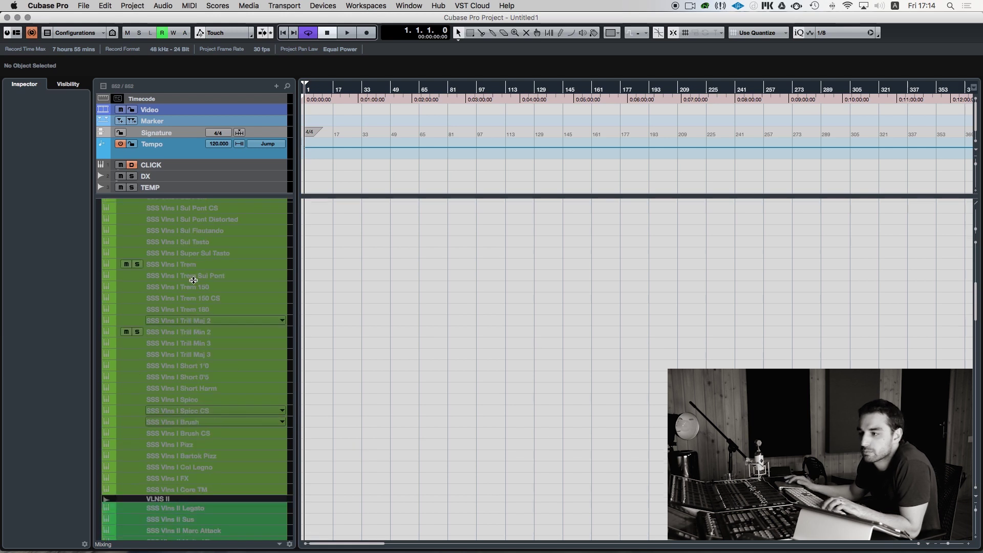
pyautogui.scroll(-6, 193, 281)
pyautogui.scroll(5, 192, 281)
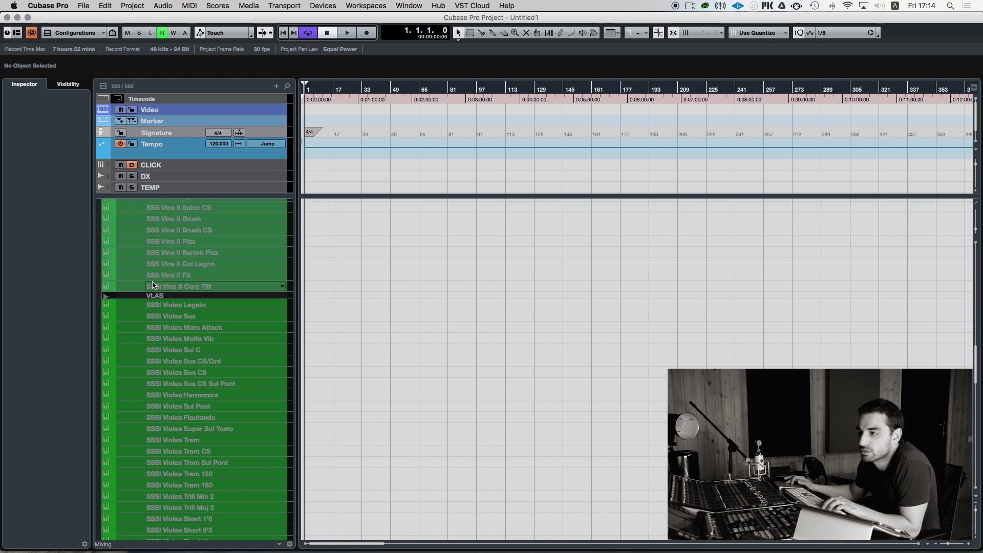
pyautogui.scroll(9, 153, 285)
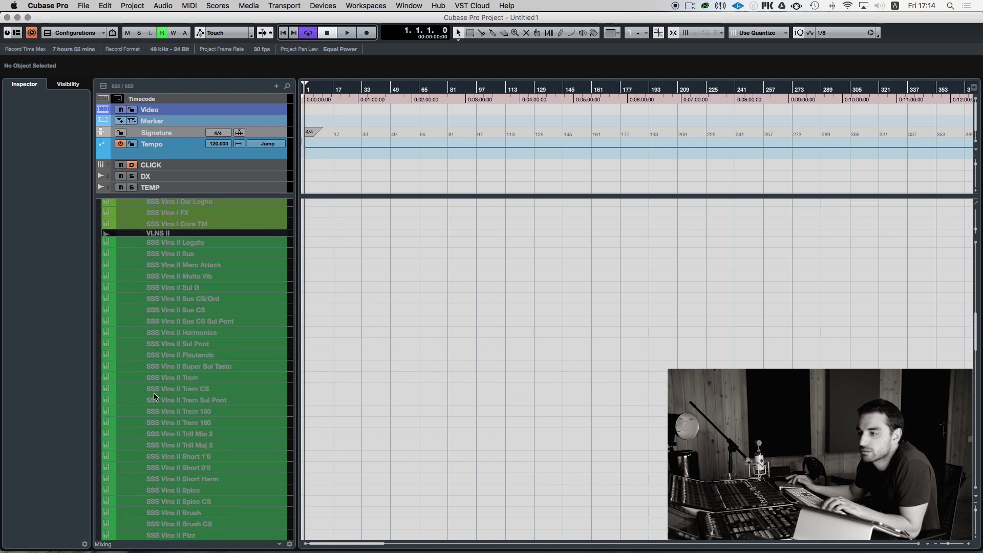
pyautogui.scroll(-9, 154, 396)
pyautogui.scroll(-8, 159, 384)
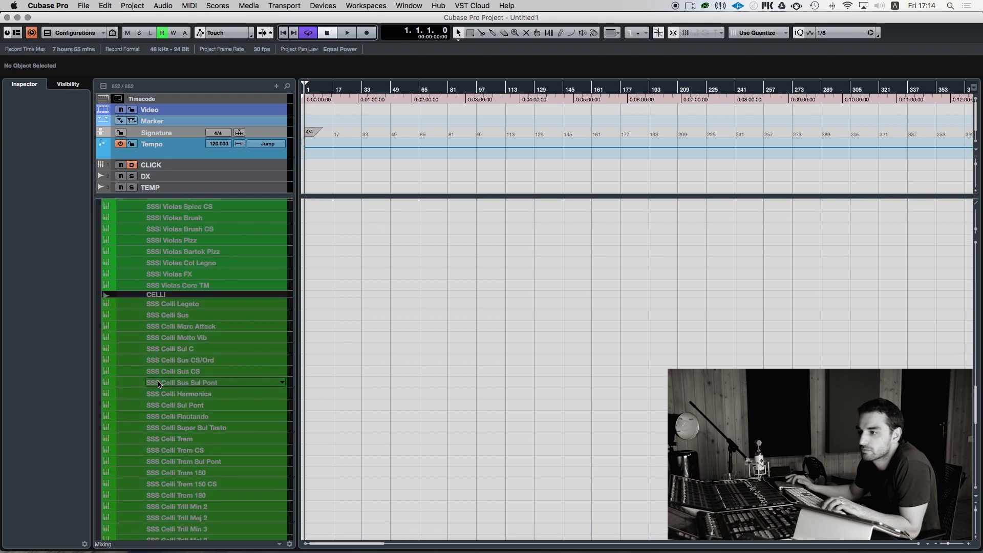
pyautogui.scroll(-5, 192, 410)
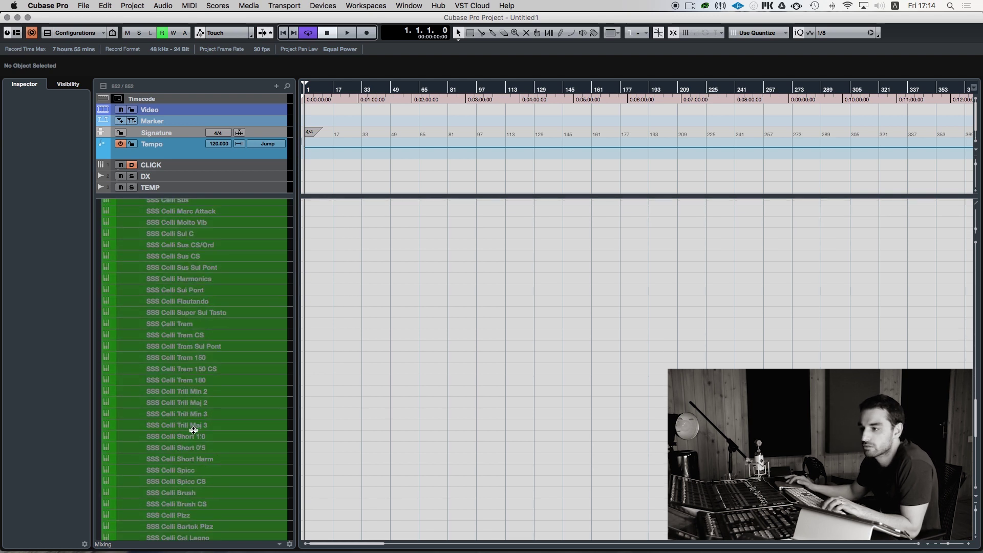
pyautogui.click(187, 471)
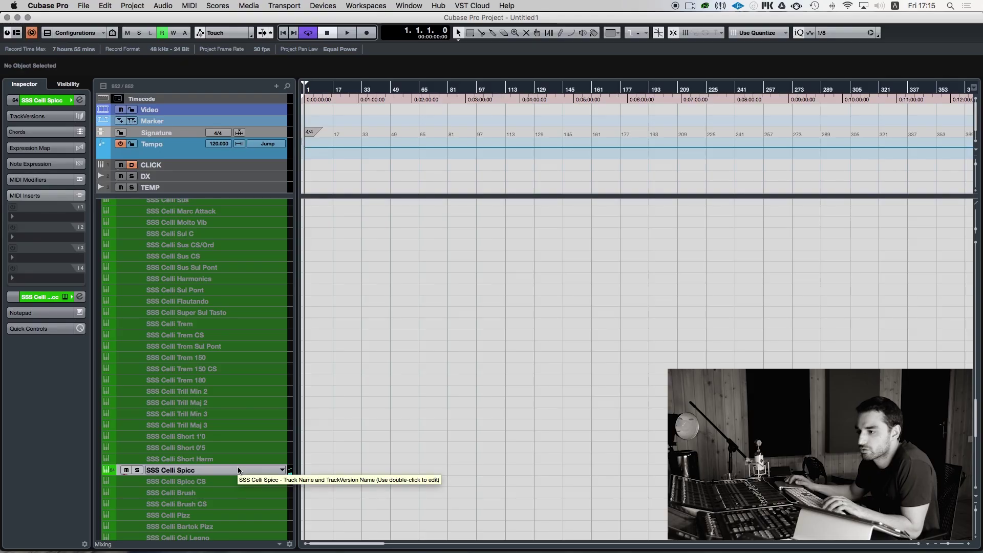
pyautogui.hotkey('shift', 'd')
# Step: Collapse the STRINGS folder
pyautogui.scroll(9, 238, 470)
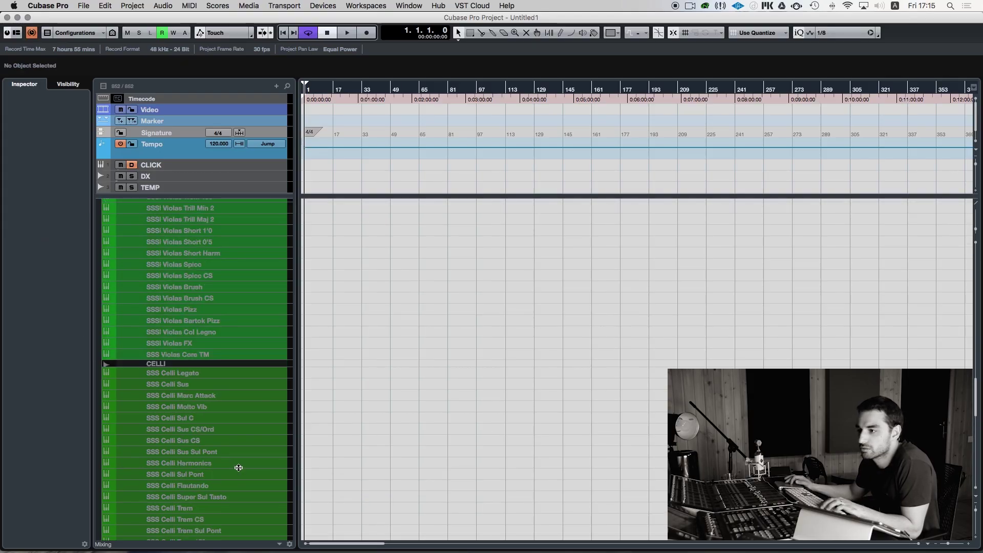
pyautogui.scroll(15, 203, 481)
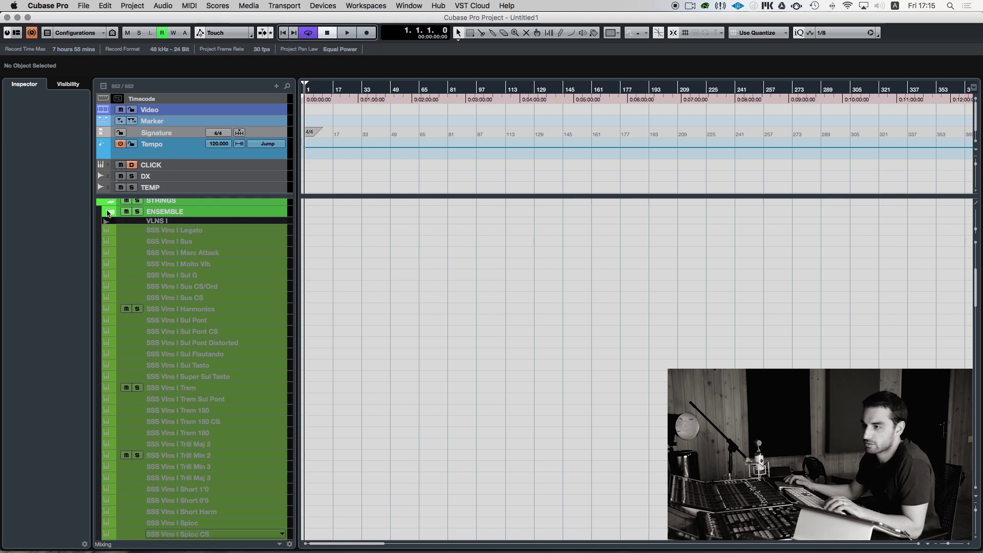
pyautogui.scroll(5, 191, 300)
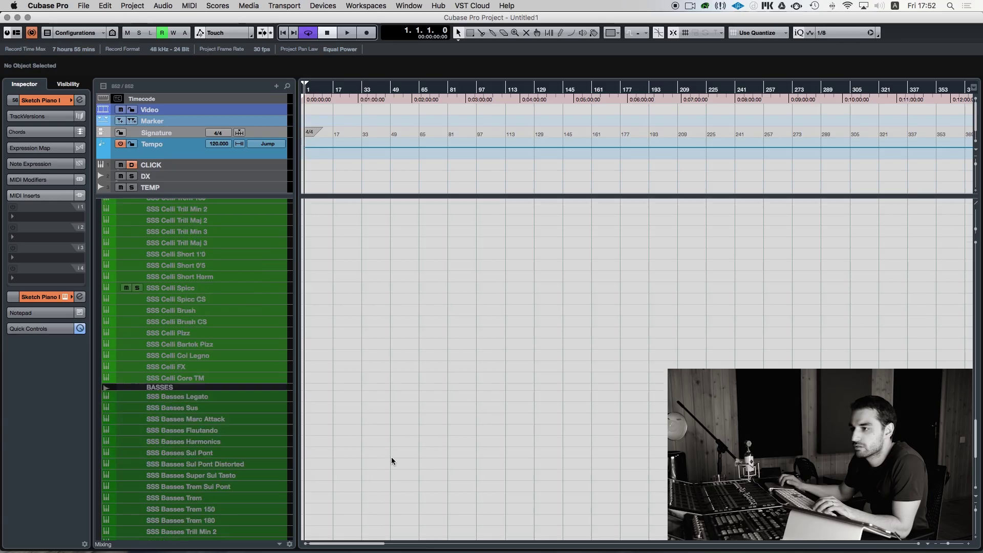
pyautogui.scroll(5, 391, 457)
pyautogui.scroll(10, 391, 456)
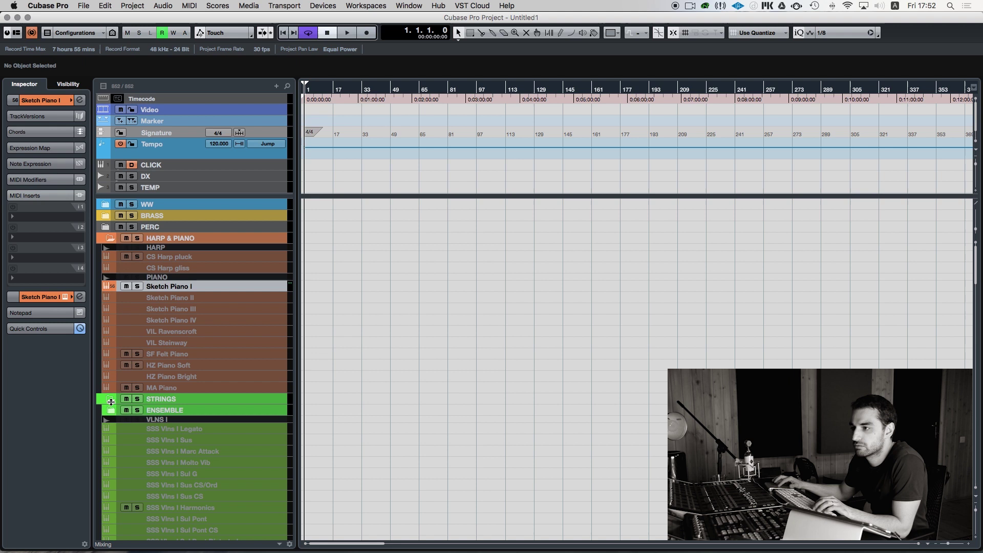
pyautogui.click(110, 402)
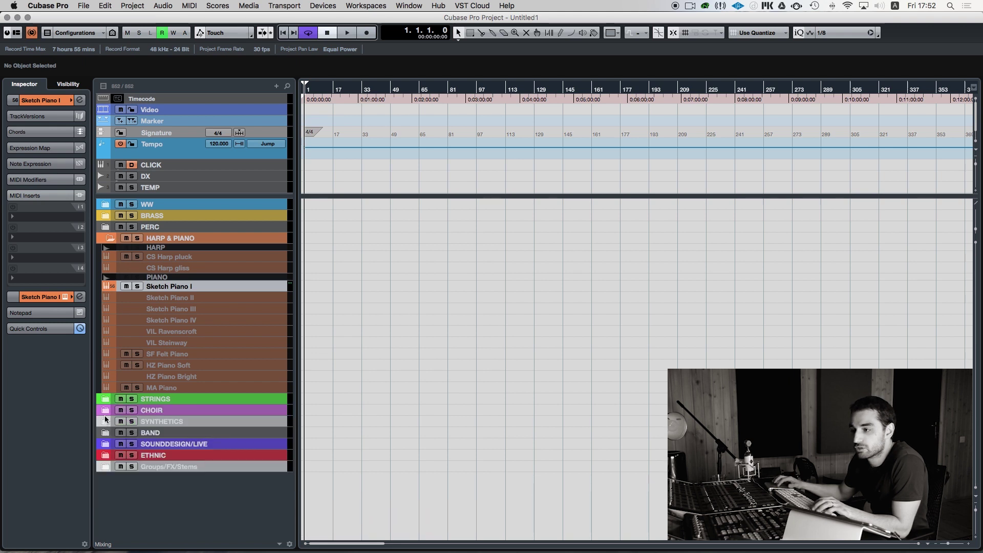
# Step: Enable MA Choir High in the CHOIR folder, and view and close its Kontakt instrument window
pyautogui.click(106, 411)
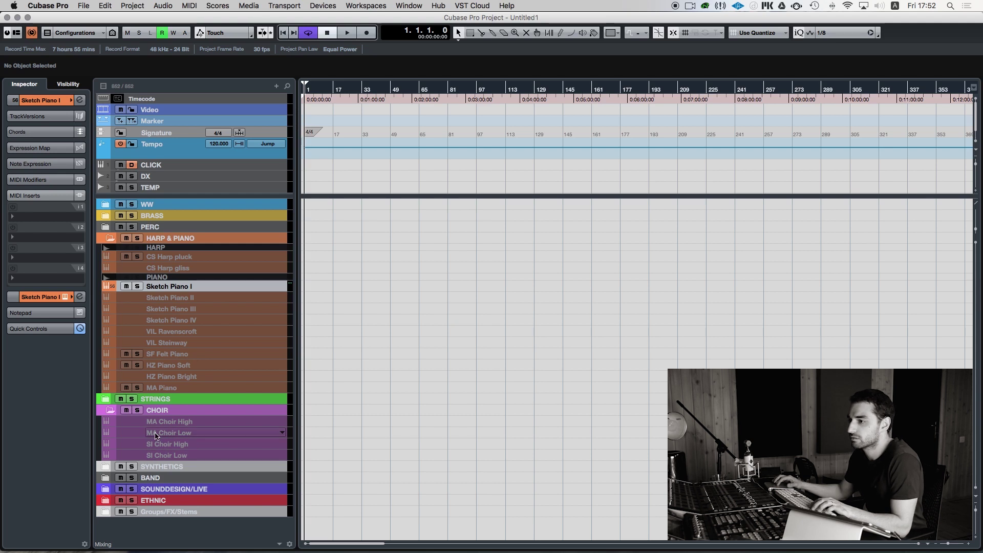
pyautogui.click(181, 425)
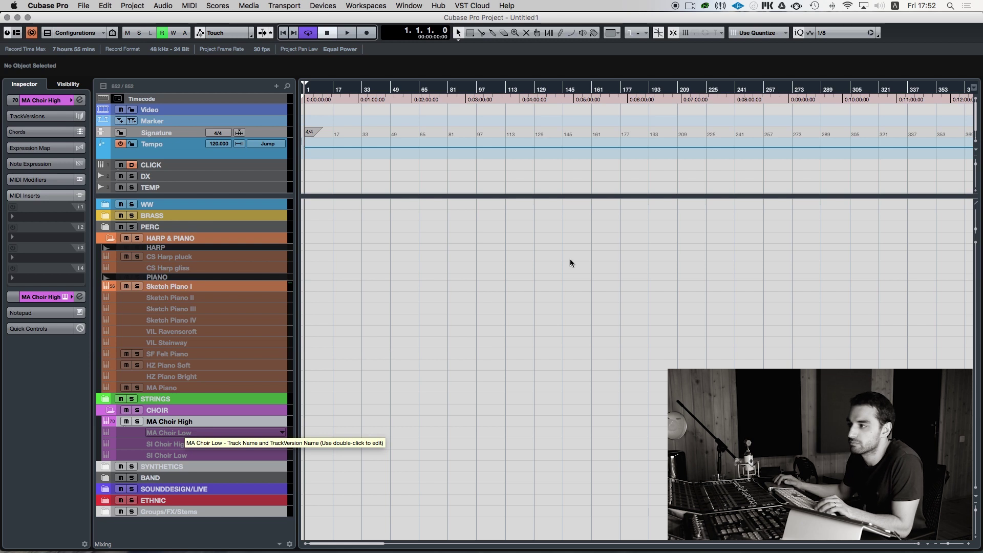
pyautogui.press('e')
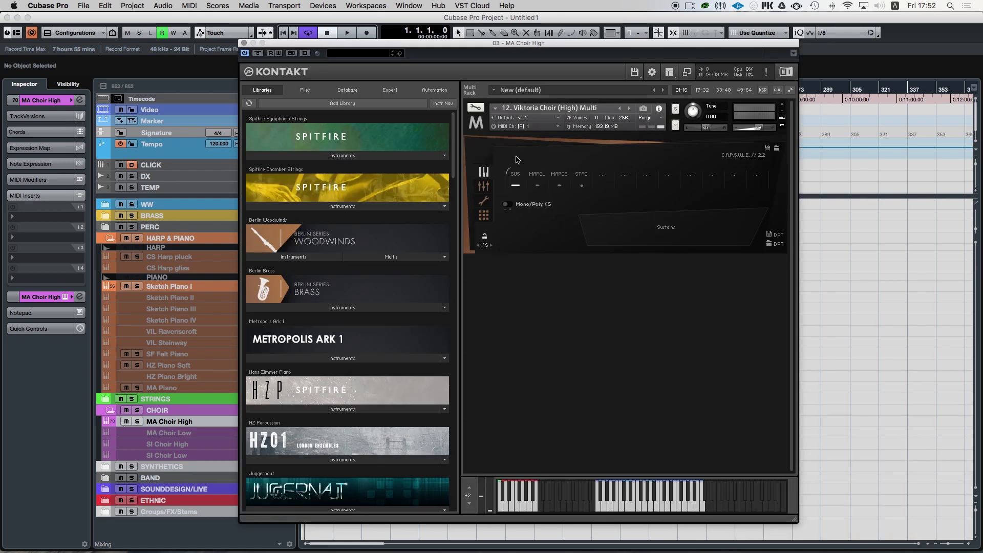
pyautogui.press('e')
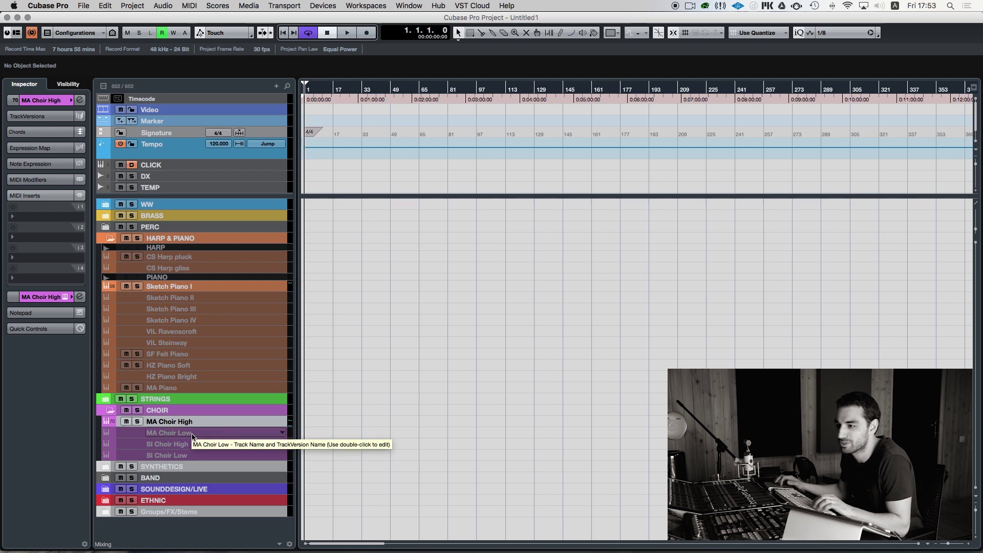
# Step: Disable the MA Choir High track and collapse the CHOIR folder
pyautogui.click(104, 415)
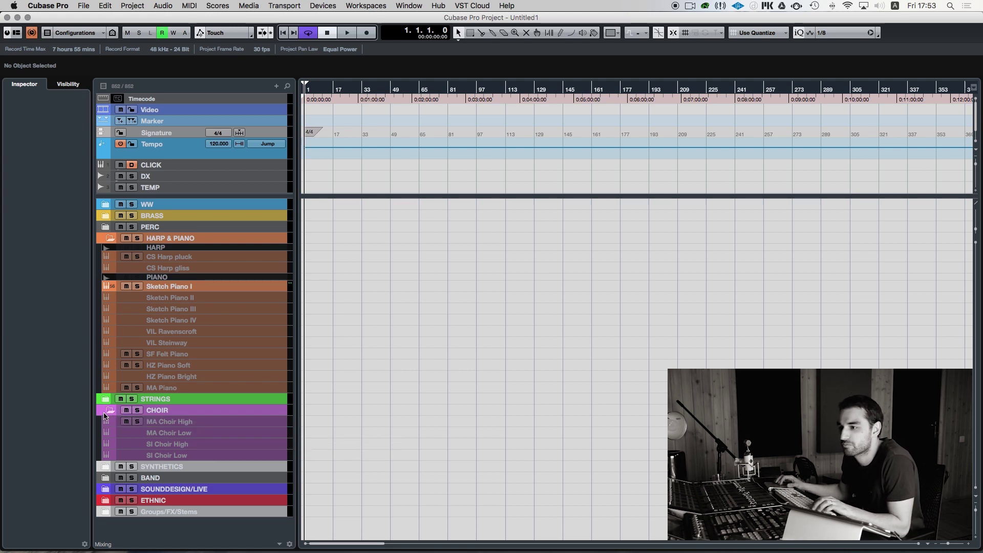
pyautogui.click(107, 412)
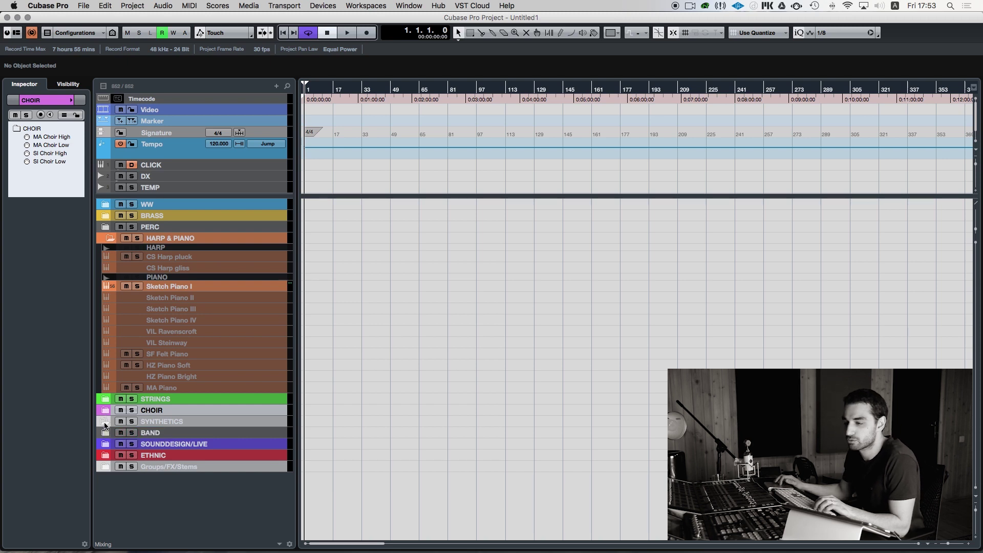
# Step: Expand and select the SYNTHETICS folder, and collapse the HARP & PIANO folder
pyautogui.click(105, 424)
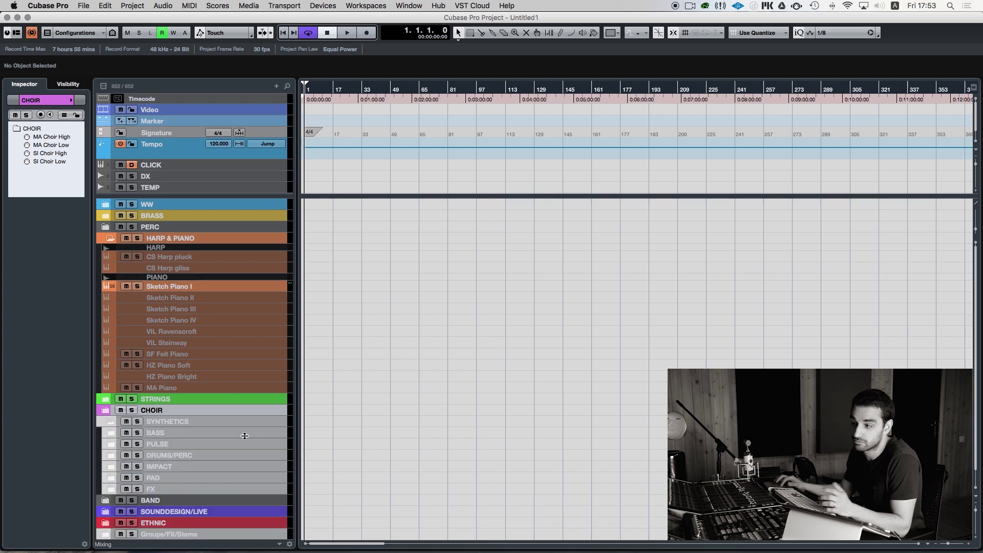
pyautogui.click(110, 239)
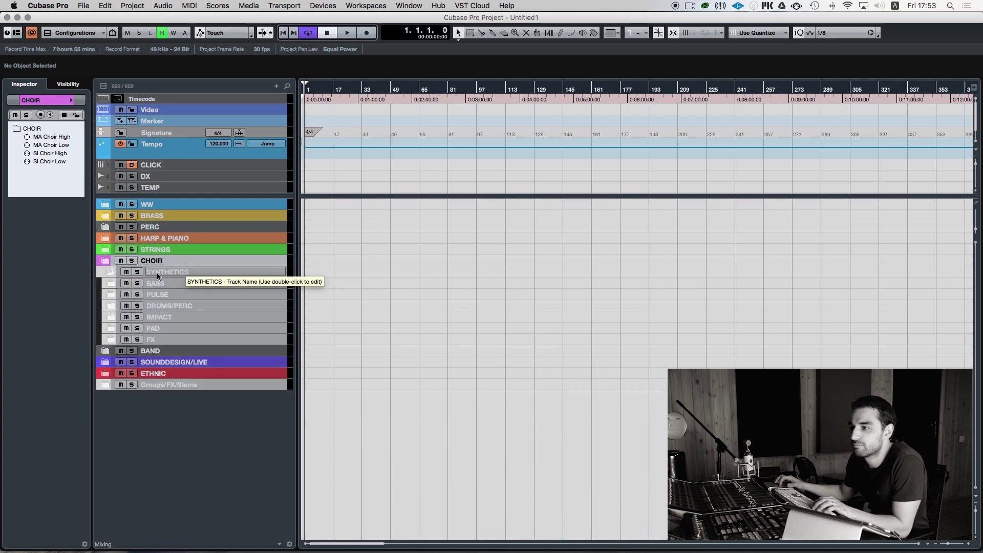
pyautogui.click(187, 276)
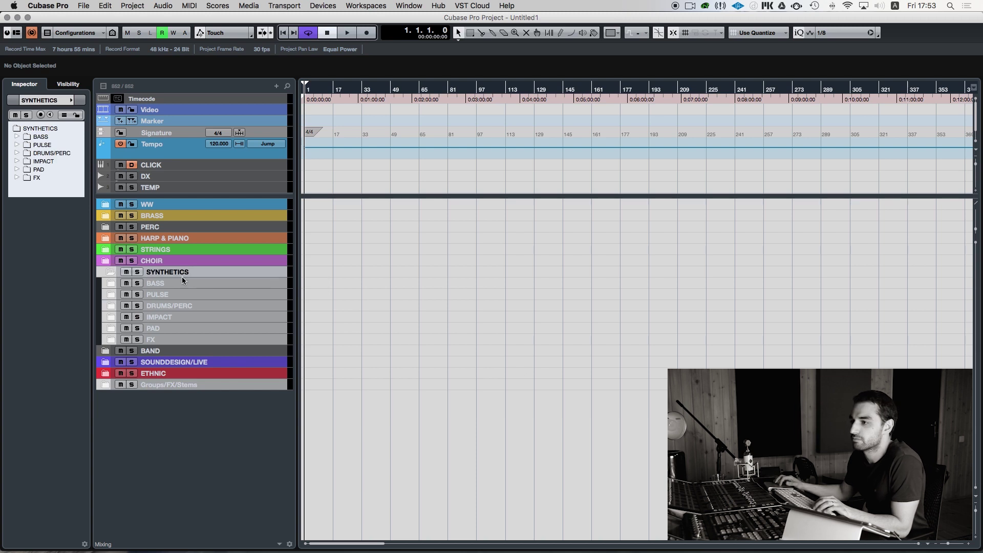
# Step: Look into the BASS subfolder, select Sine Bass and the PULSE subfolder in turn, and collapse SYNTHETICS
pyautogui.click(108, 283)
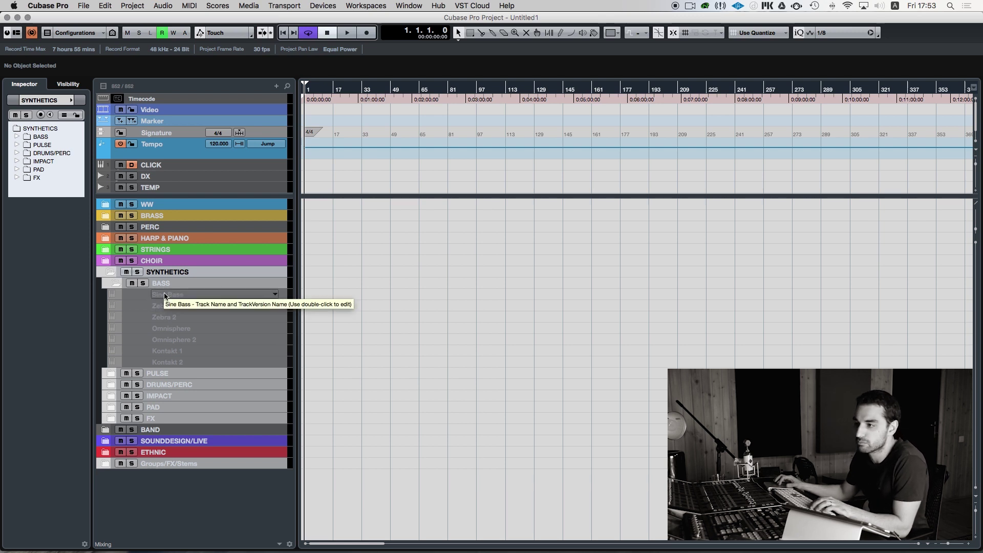
pyautogui.click(169, 296)
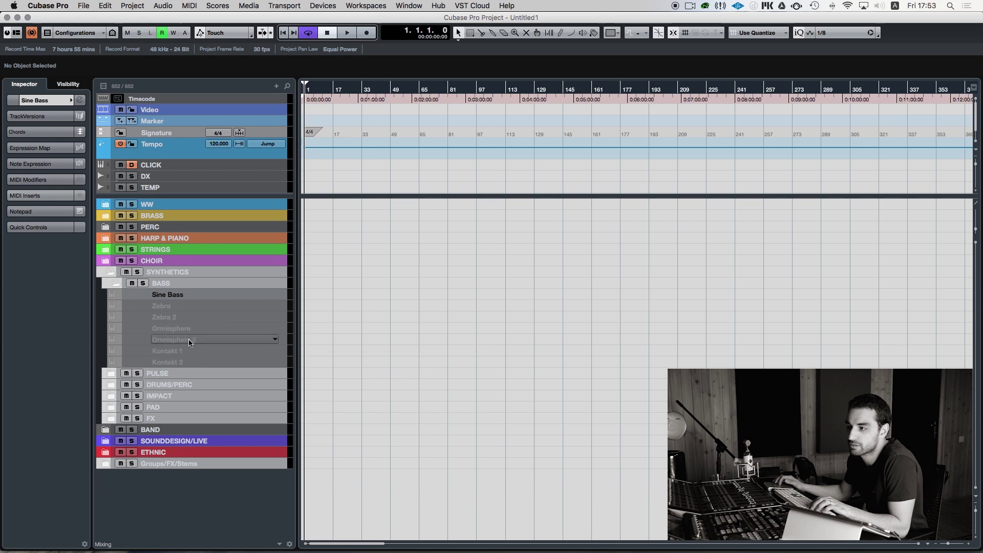
pyautogui.click(115, 287)
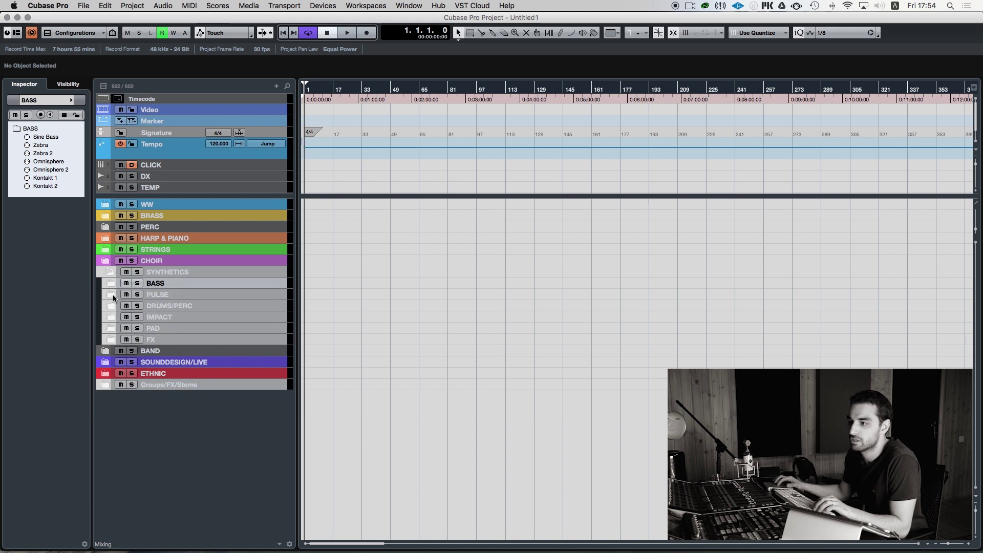
pyautogui.click(175, 295)
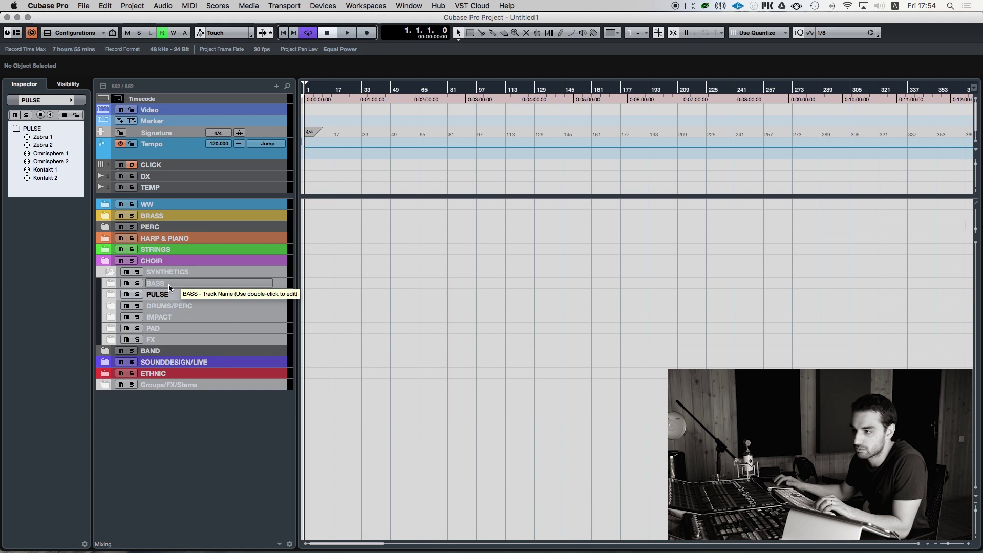
pyautogui.click(111, 272)
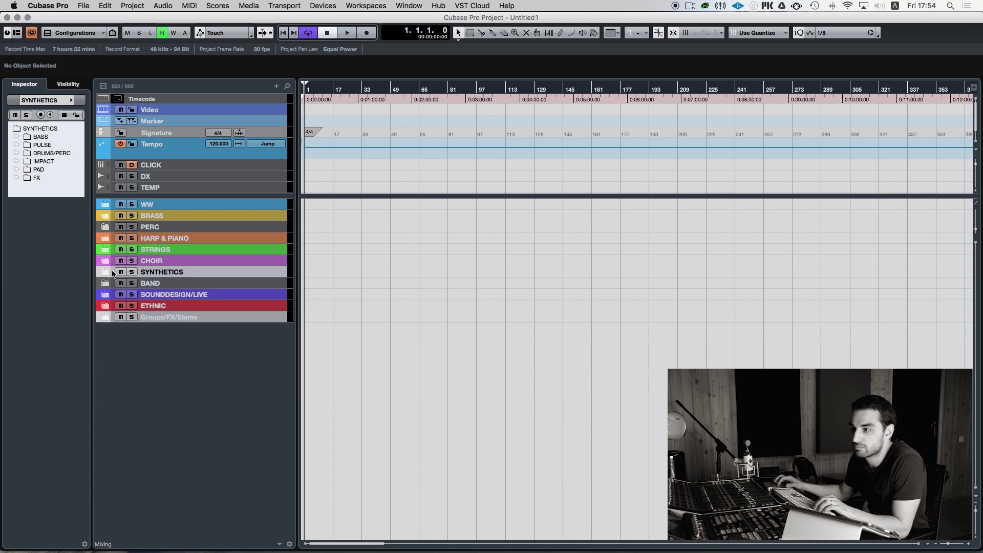
# Step: Expand the BAND folder and select the Rhodes and Gtr E tracks in turn
pyautogui.click(107, 283)
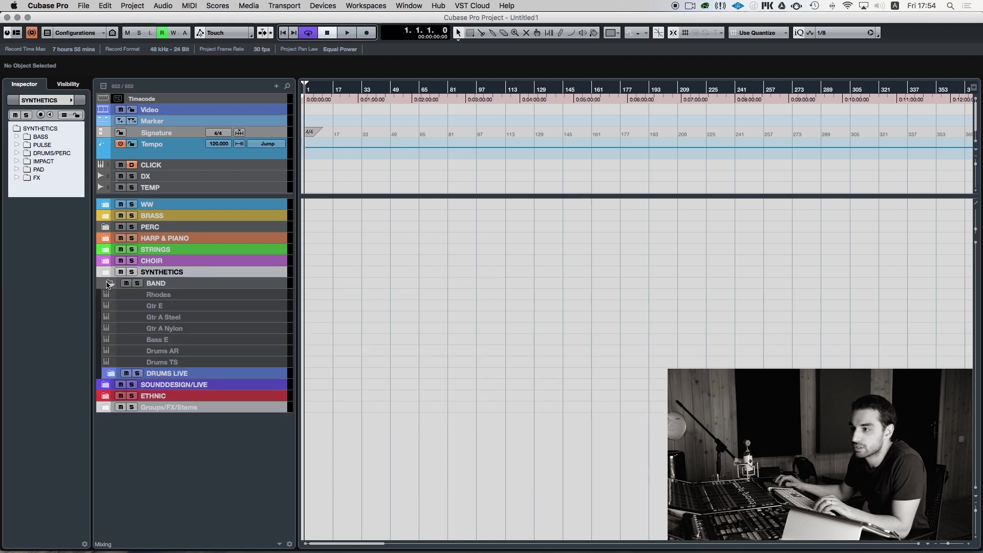
pyautogui.click(208, 297)
pyautogui.click(238, 310)
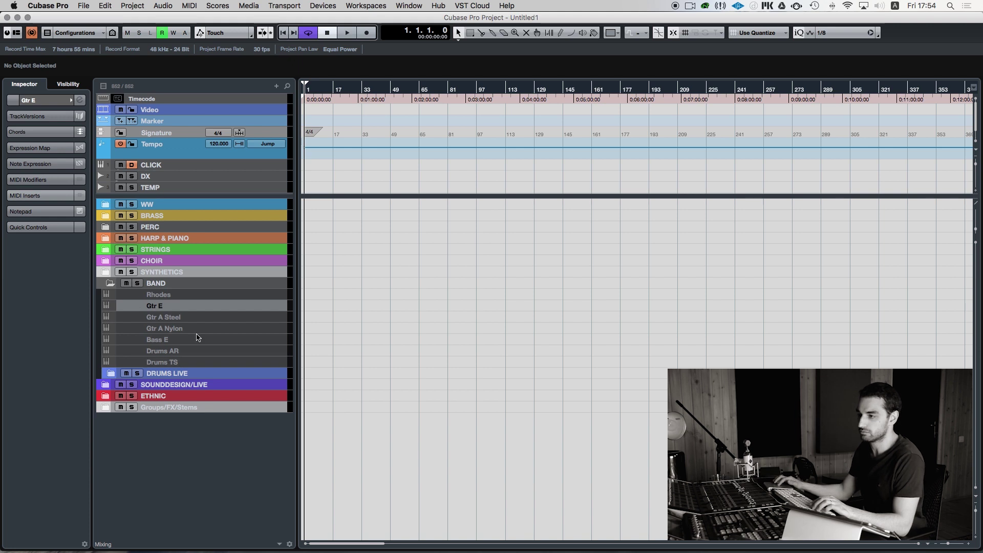
# Step: Select the Rhodes track in the BAND folder, and select and enable the disabled Gtr E track
pyautogui.click(175, 297)
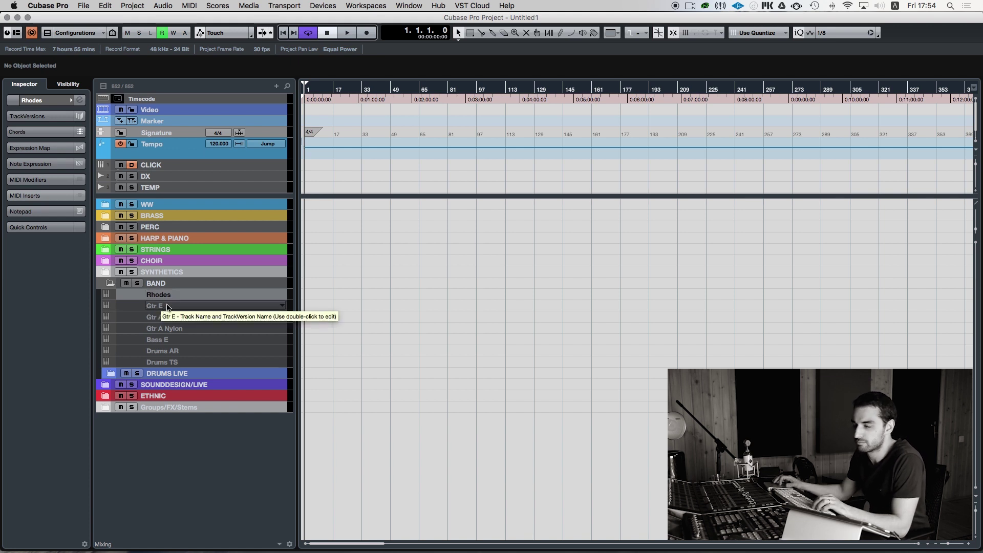
pyautogui.click(175, 307)
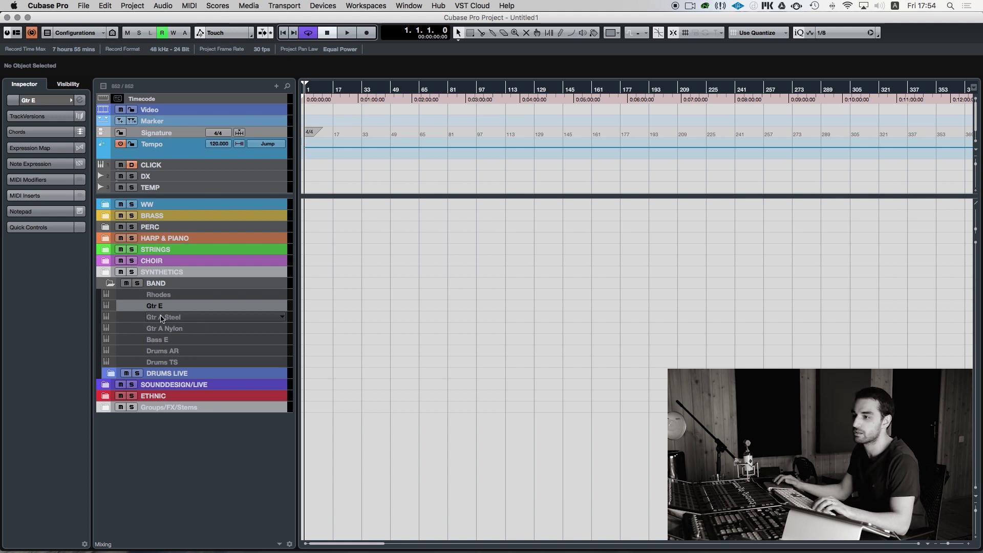
pyautogui.hotkey('shift', 'd')
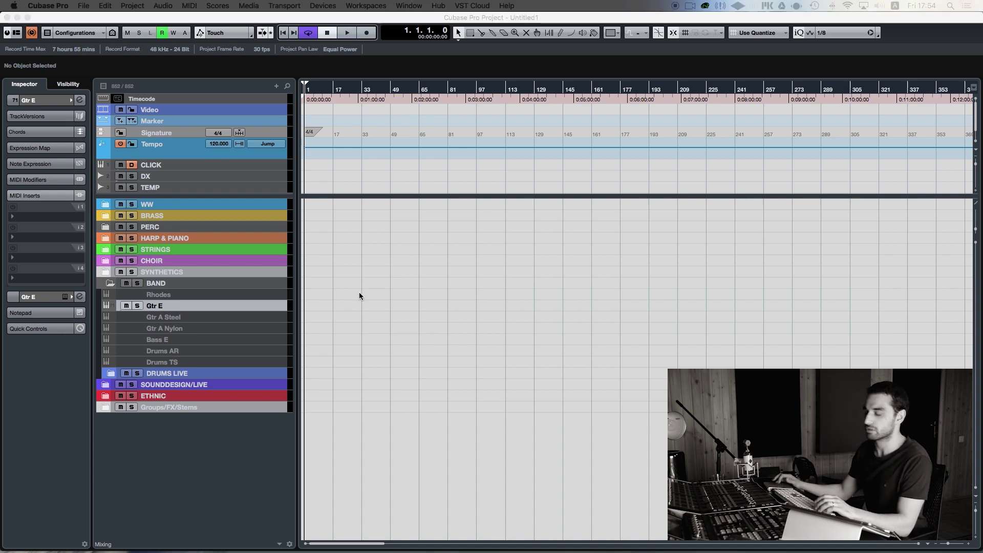
pyautogui.click(391, 335)
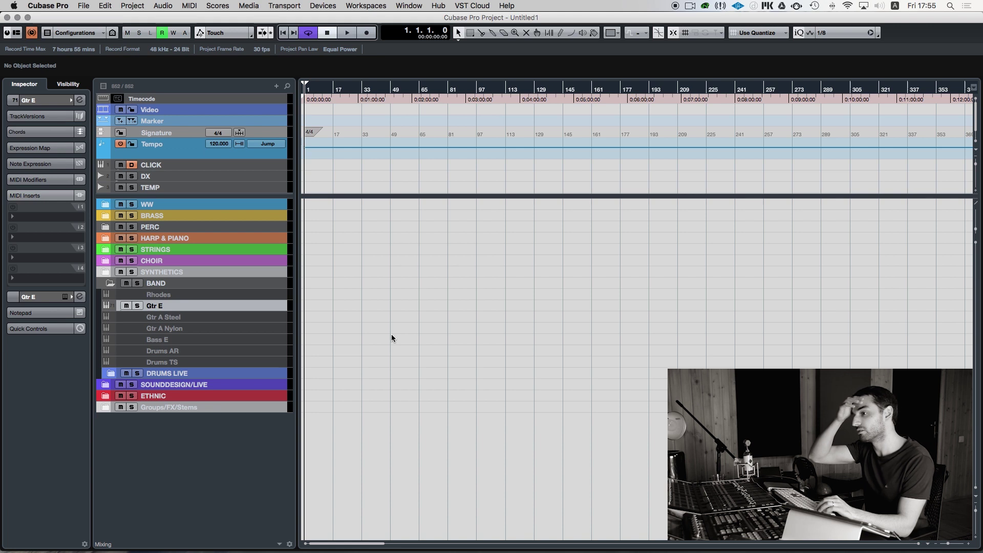
# Step: Open the UAD ENGL E765 RT amp insert on Gtr E for viewing, move its window aside, and return to the project
pyautogui.hotkey('alt', 'shift')
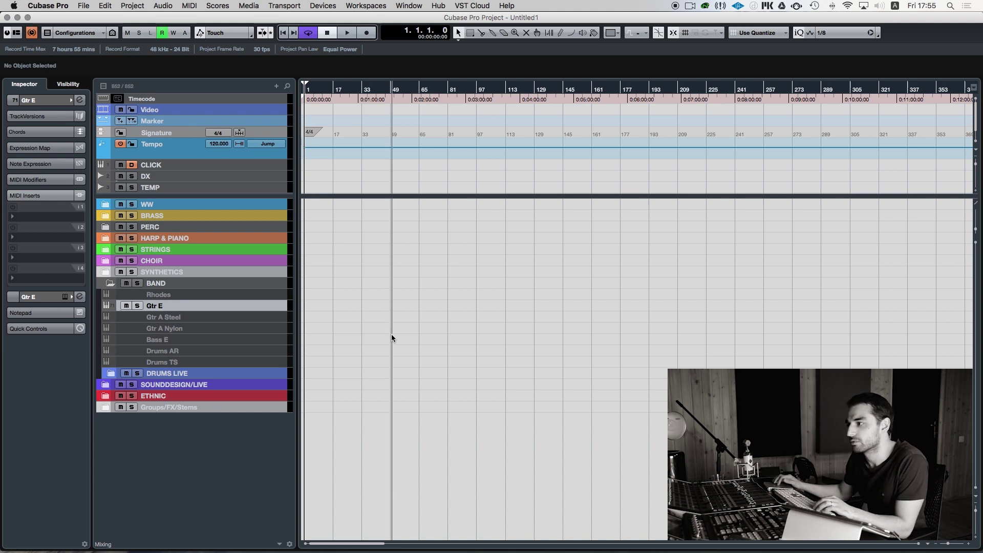
pyautogui.hotkey('alt', 'shift', 'e')
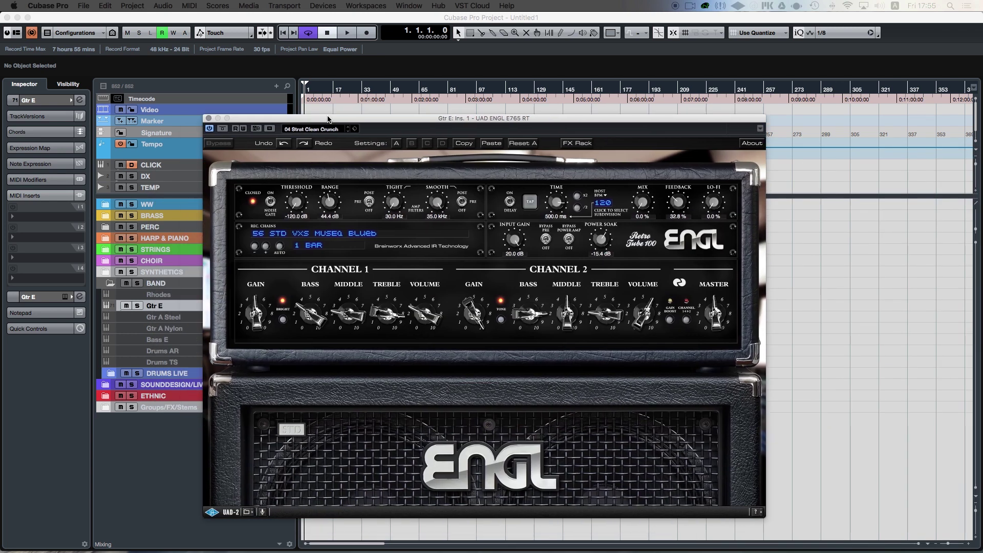
pyautogui.moveTo(330, 118); pyautogui.dragTo(440, 80)
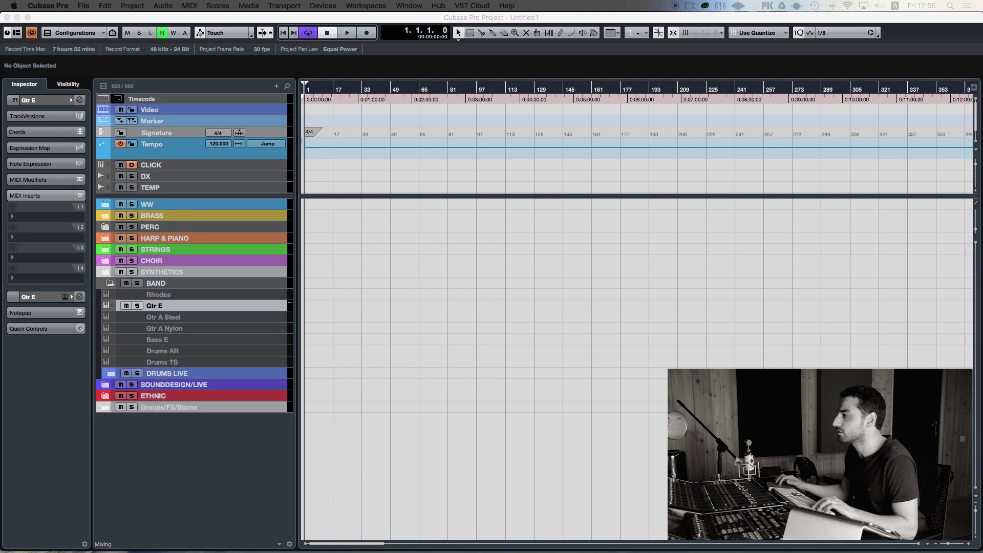
pyautogui.click(913, 259)
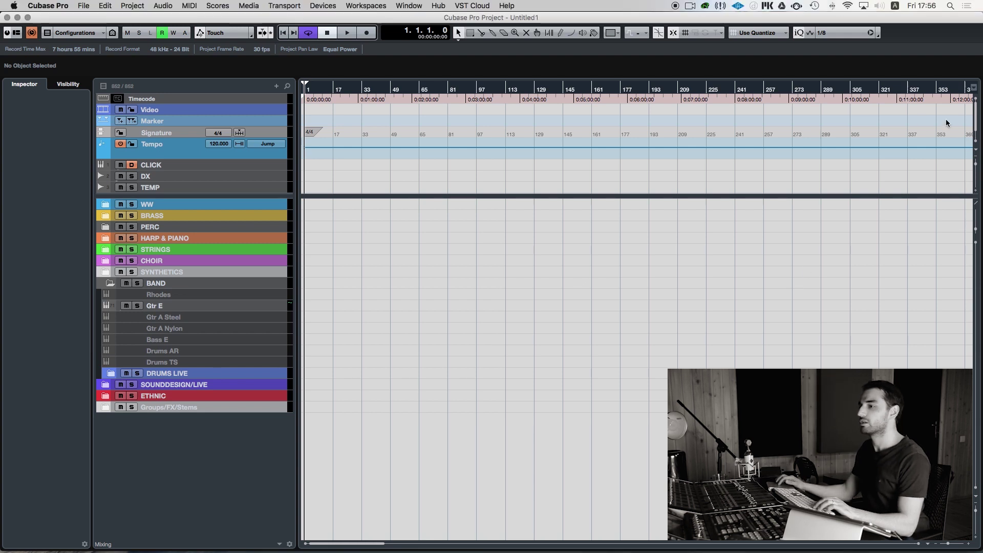
# Step: Open the channel settings of the Gtr E track and add a send to REAMP
pyautogui.click(212, 307)
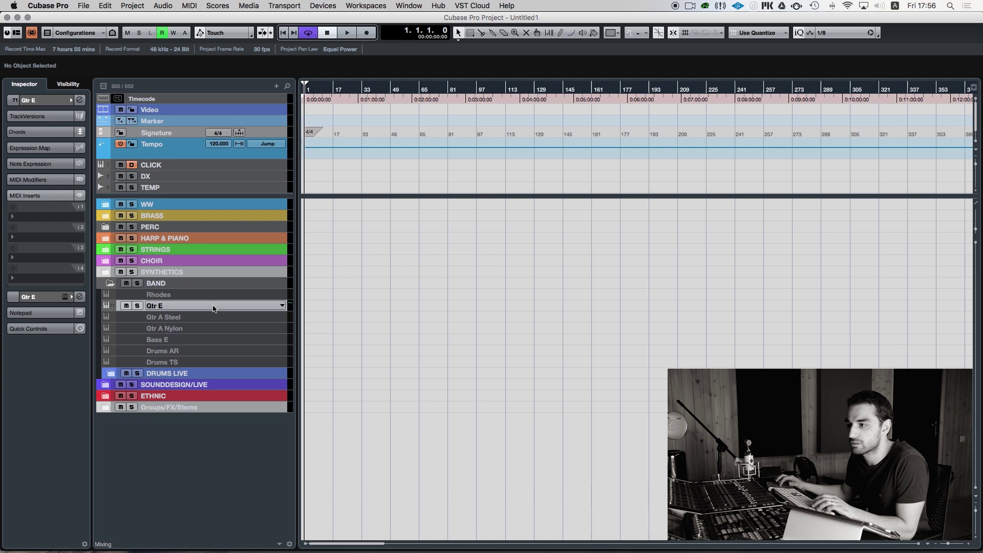
pyautogui.hotkey('alt', 'e')
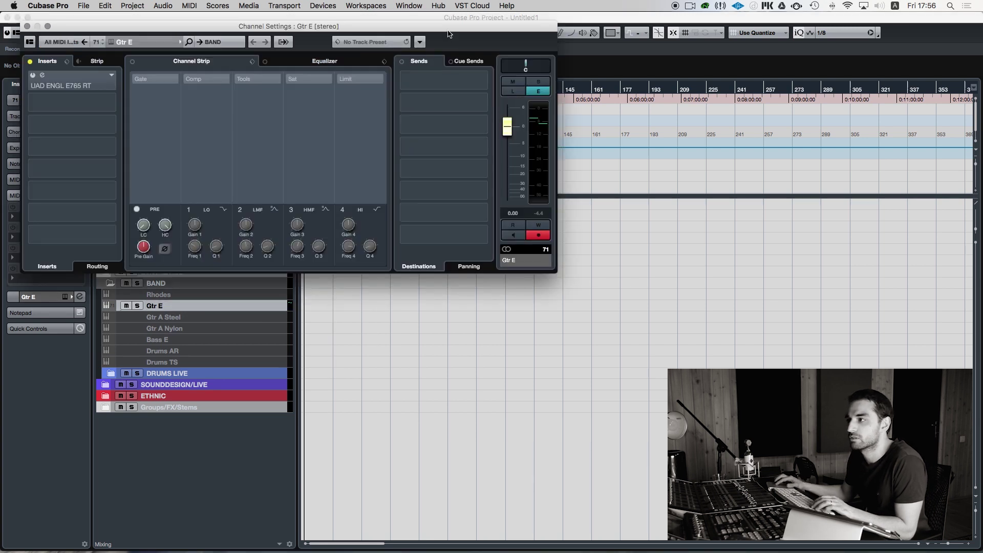
pyautogui.moveTo(446, 27); pyautogui.dragTo(643, 208)
pyautogui.click(670, 265)
pyautogui.write('rea')
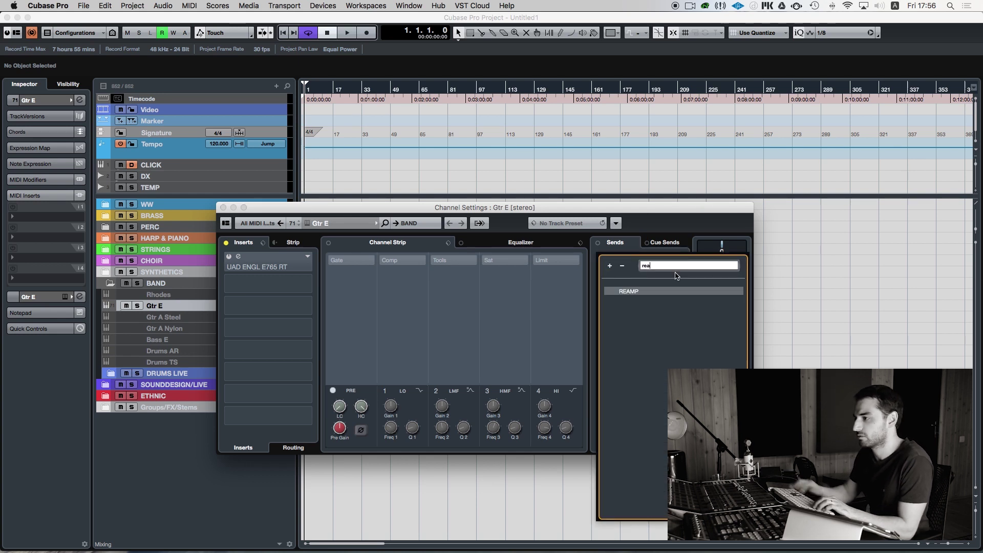
pyautogui.click(633, 291)
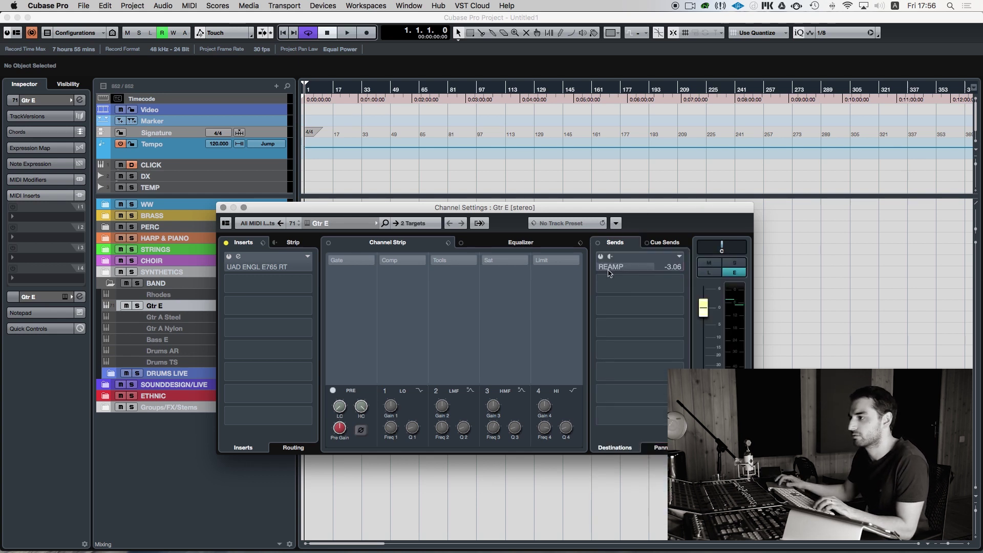
# Step: Switch the REAMP send on and off again, and close the Gtr E channel settings
pyautogui.click(600, 257)
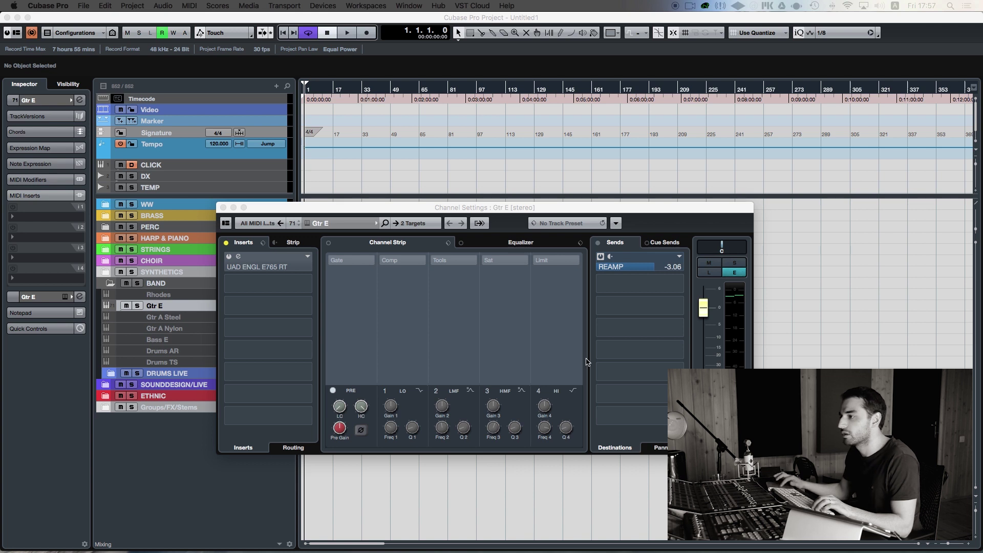
pyautogui.click(601, 257)
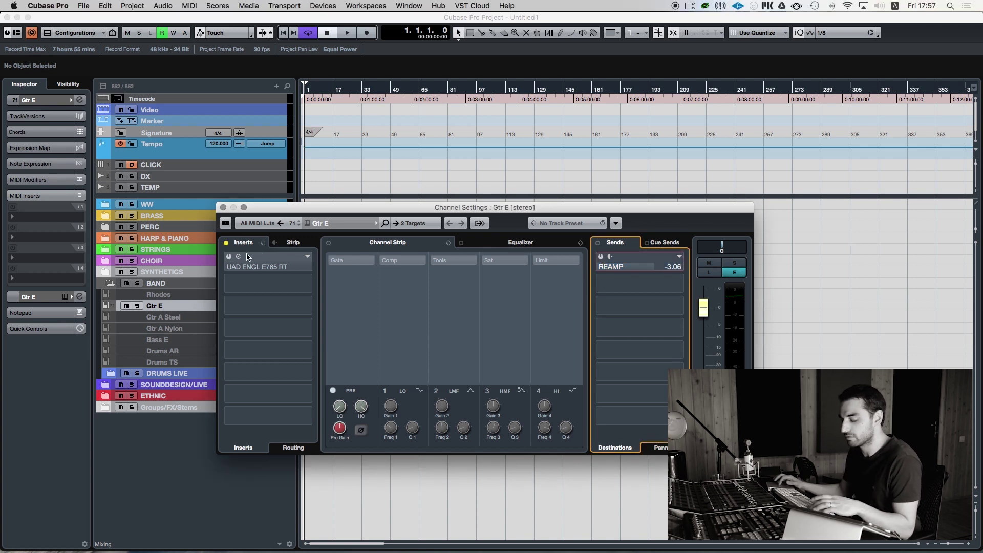
pyautogui.press('super+w')
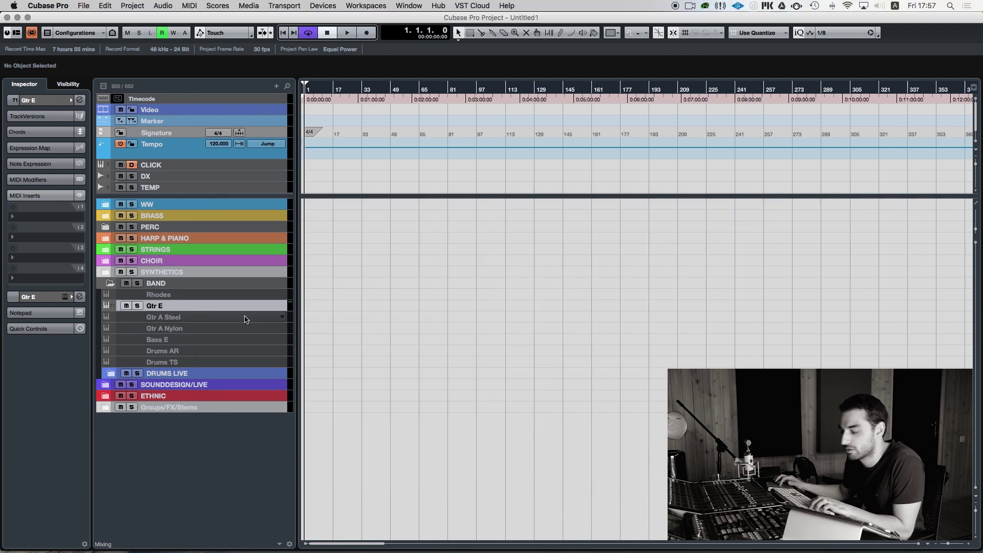
# Step: Select Gtr A Steel, enable the Gtr A Nylon track and open its Kontakt instrument
pyautogui.click(209, 319)
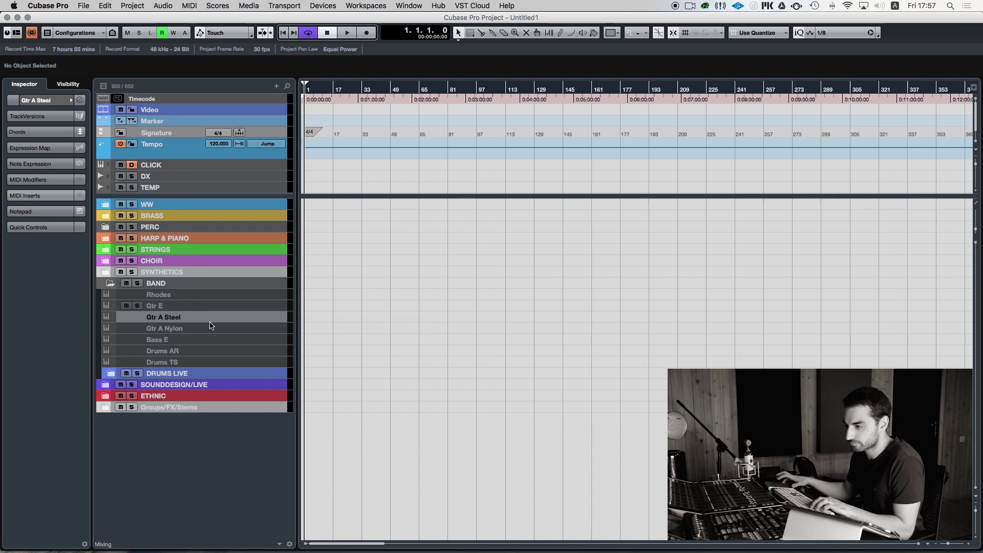
pyautogui.click(190, 329)
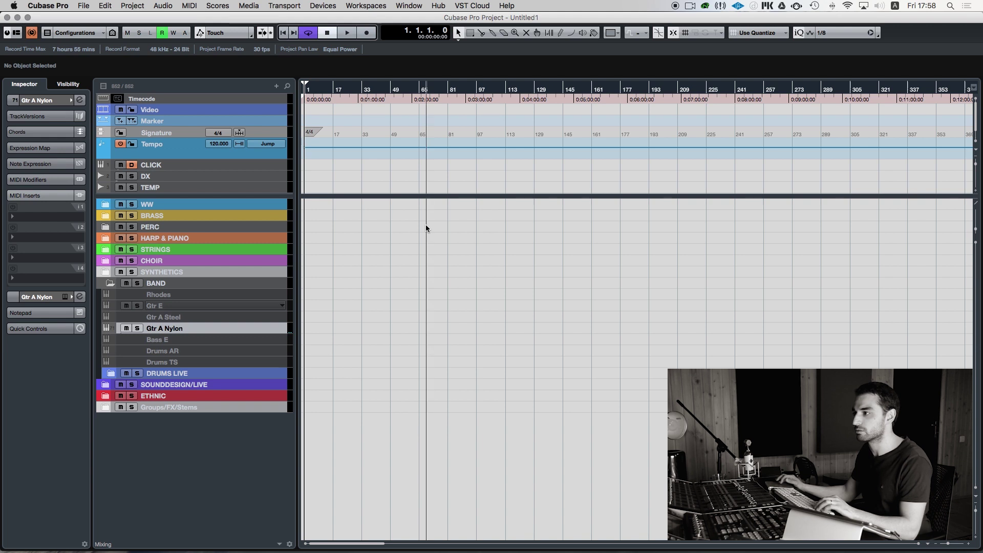
pyautogui.press('e')
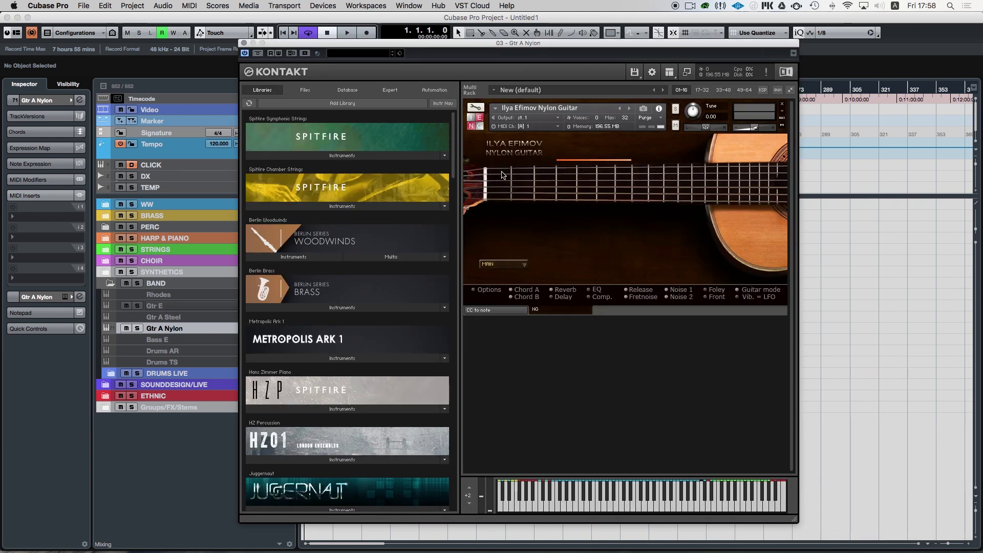